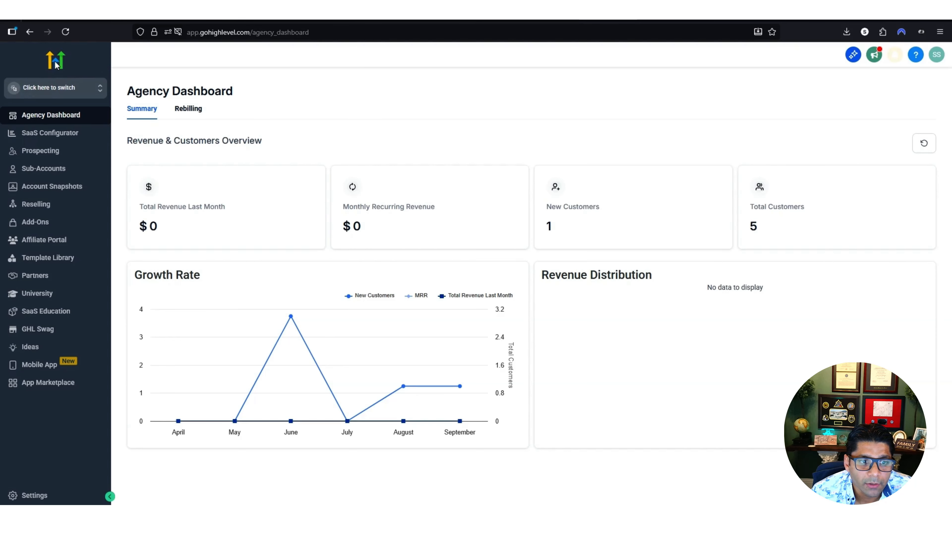
# Upload the Sonic Solutions logo as the brand logo in the company's Whitelabel settings
pyautogui.click(46, 498)
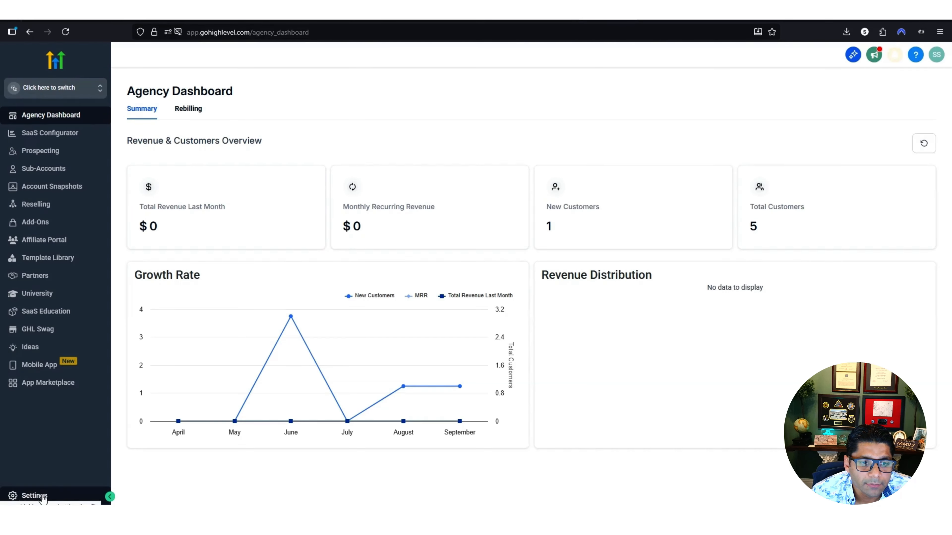
pyautogui.click(34, 182)
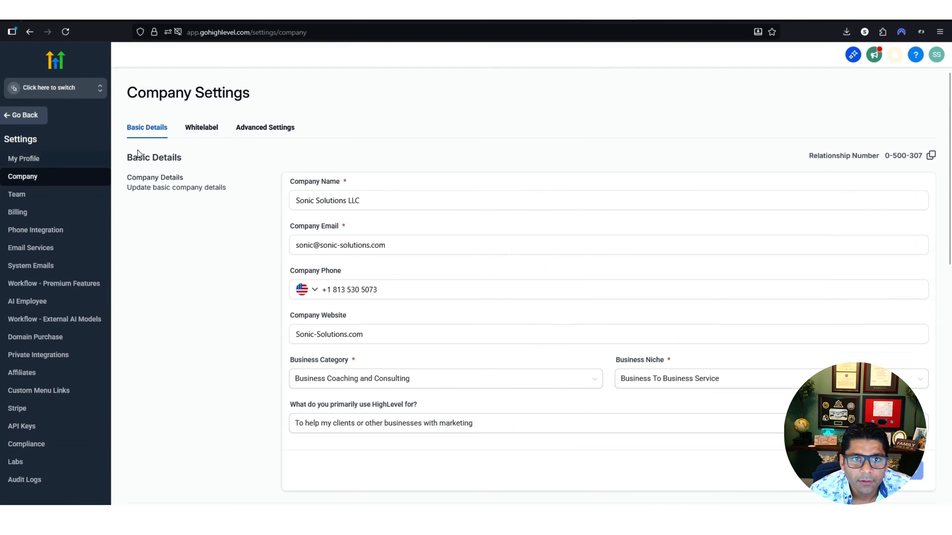
pyautogui.click(202, 128)
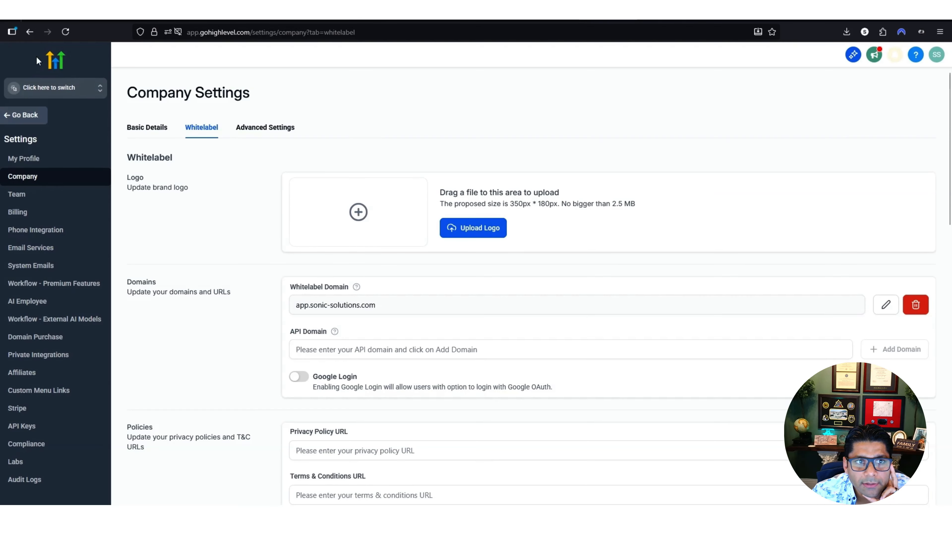
pyautogui.click(473, 227)
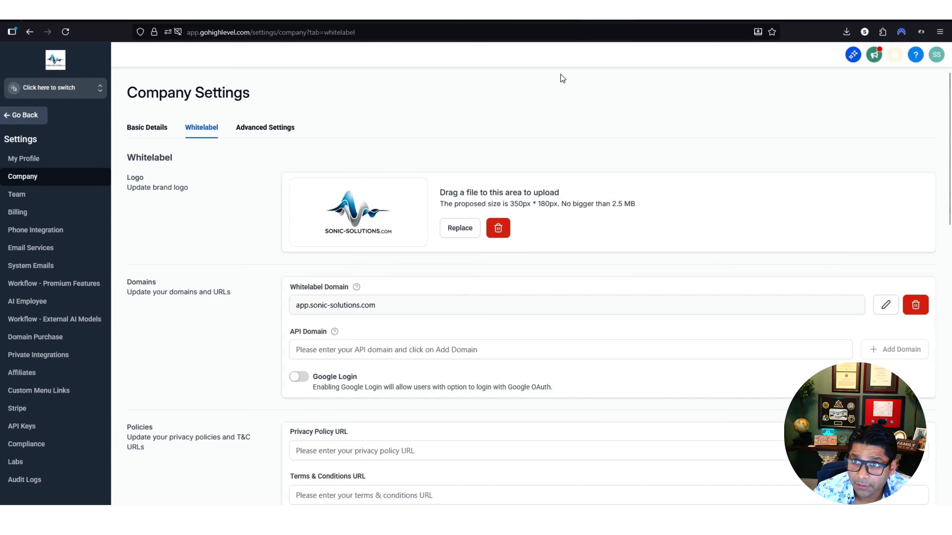
# Switch to GoDaddy and start a new CNAME record named app in the DNS records of sonic-solutions.com
pyautogui.click(663, 20)
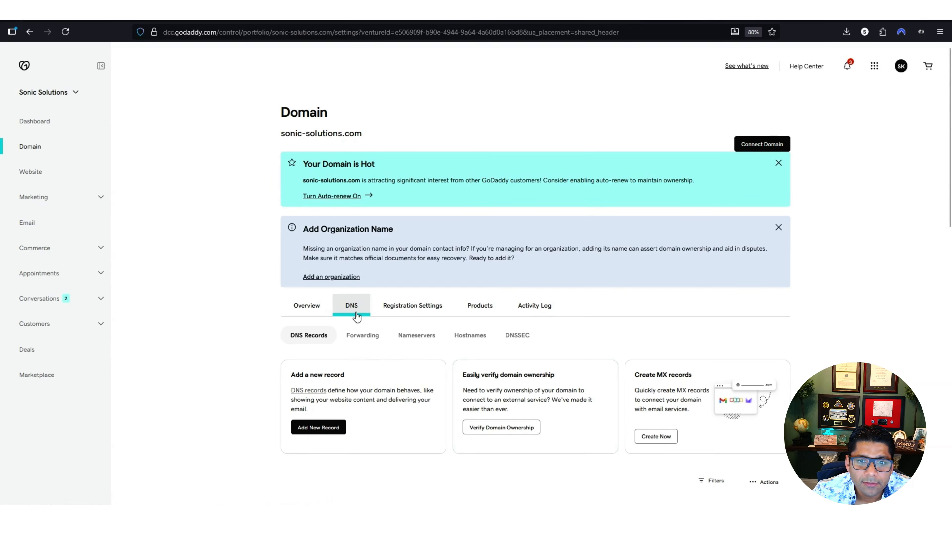
pyautogui.scroll(-2, 357, 317)
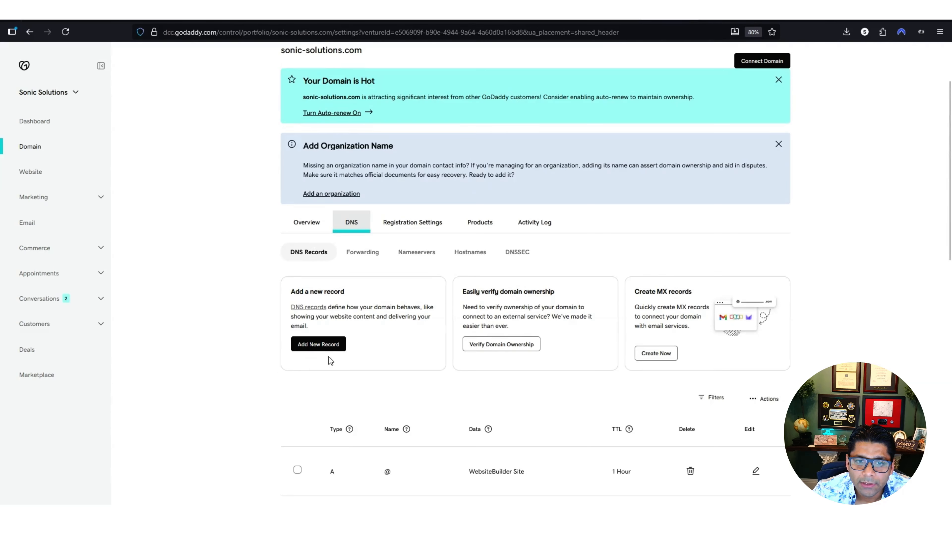
pyautogui.click(328, 344)
pyautogui.click(354, 280)
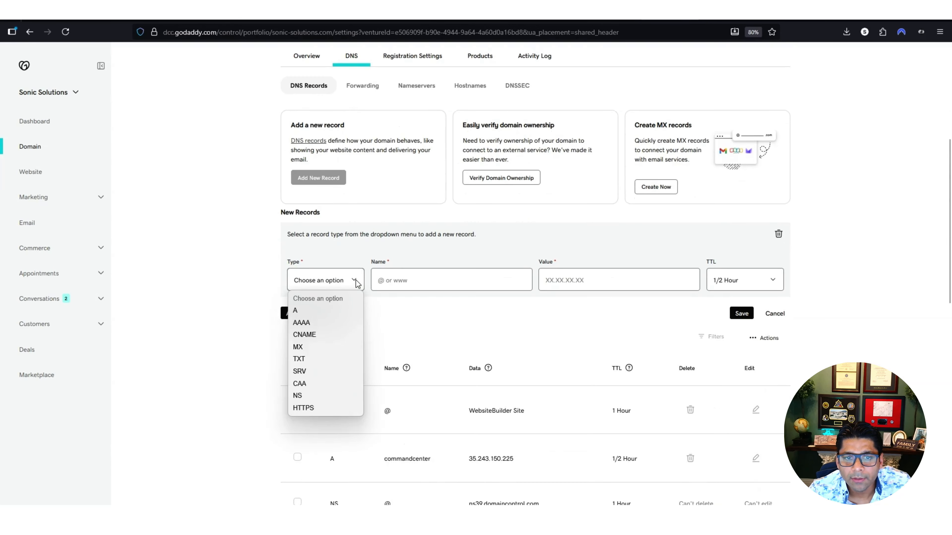
pyautogui.click(326, 333)
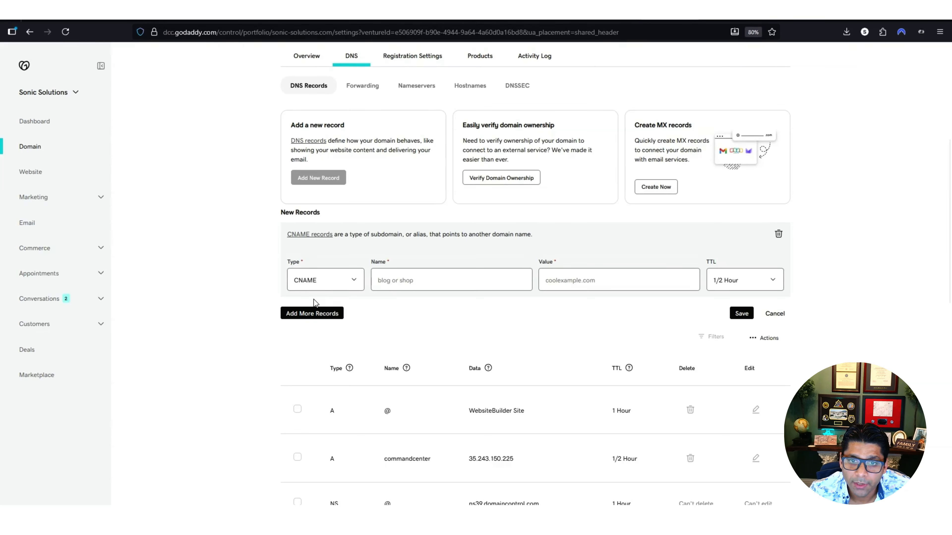
pyautogui.write('app')
pyautogui.press('Tab')
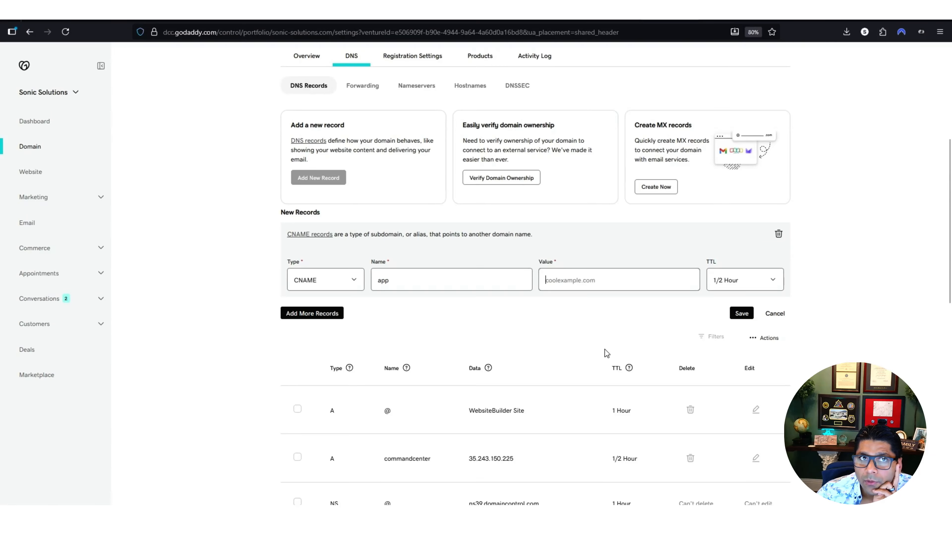
# Copy the target of the existing app CNAME record and enter whitelabel.ludicrous.cloud. as the new record's value
pyautogui.scroll(-3, 604, 350)
pyautogui.scroll(-3, 584, 356)
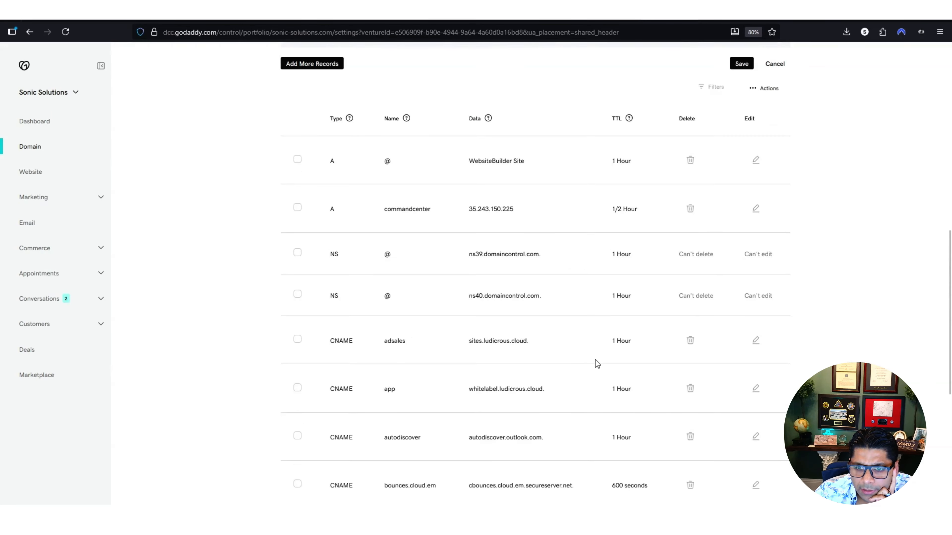
pyautogui.moveTo(551, 308); pyautogui.dragTo(472, 312)
pyautogui.scroll(7, 548, 319)
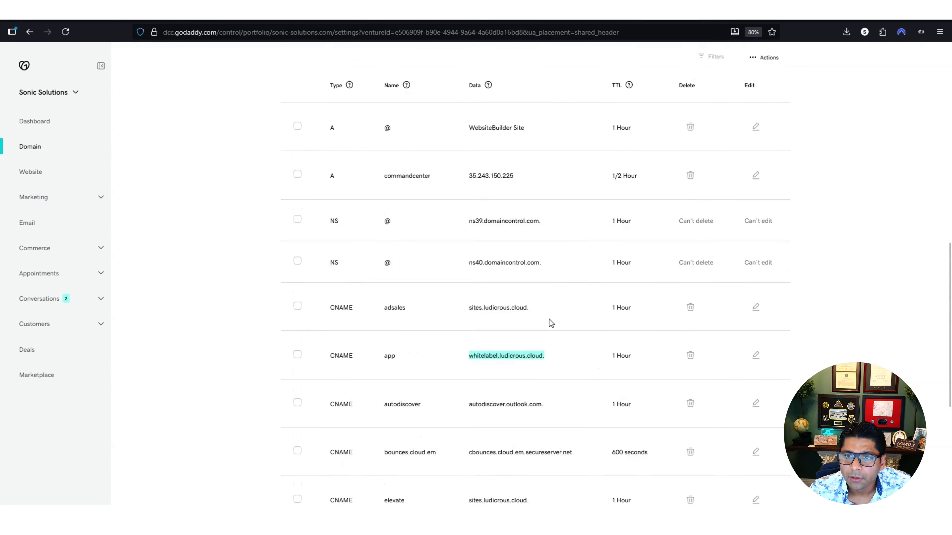
pyautogui.click(589, 244)
pyautogui.write('whitelabel.ludicrous.cloud.')
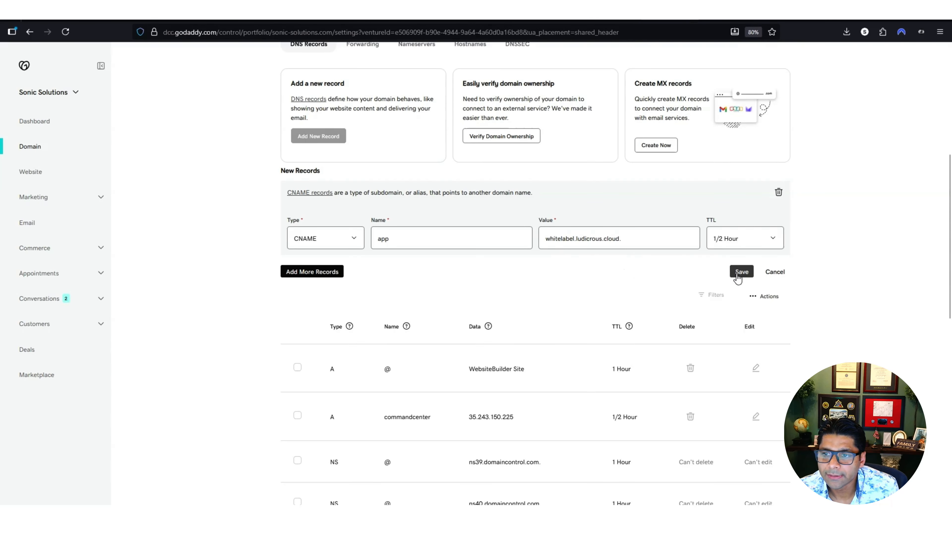
# Review the domain's existing DNS records, including the CNAME entry for app
pyautogui.scroll(-4, 520, 319)
pyautogui.scroll(-5, 487, 358)
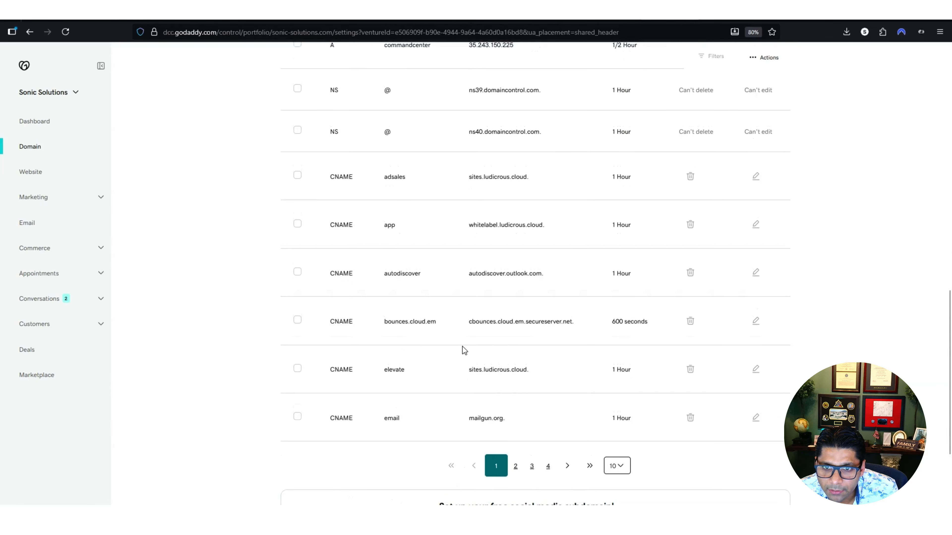
pyautogui.scroll(1, 464, 319)
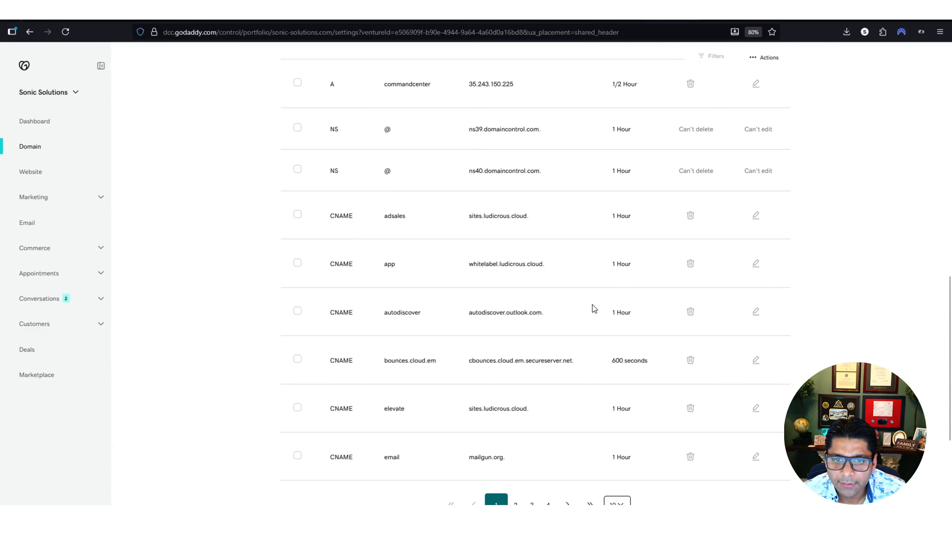
pyautogui.scroll(10, 545, 359)
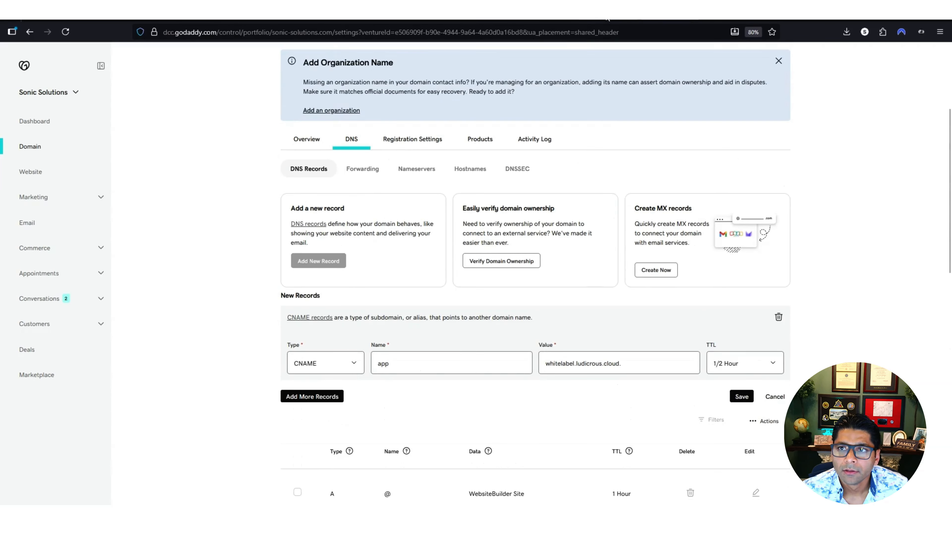
# View the whitelabel sign-in page at app.sonic-solutions.com
pyautogui.click(731, 19)
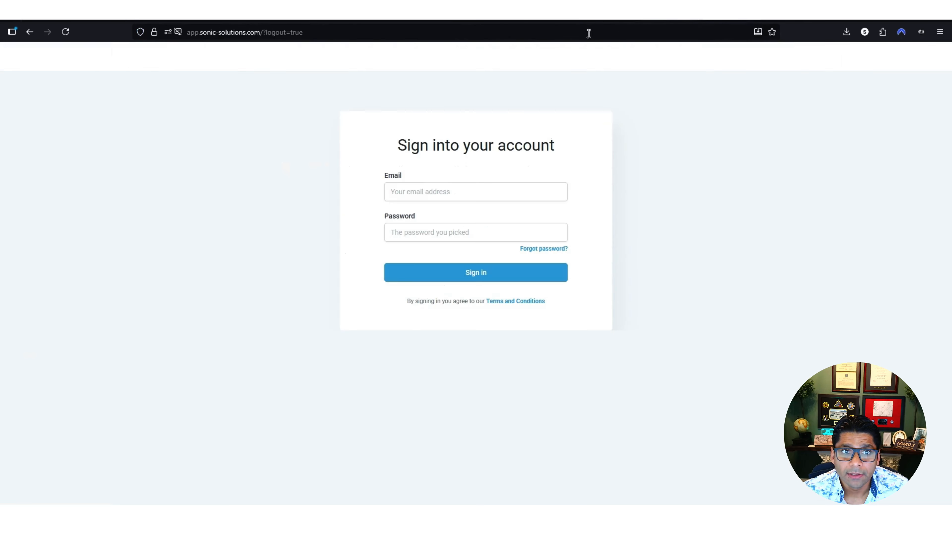
pyautogui.click(319, 32)
pyautogui.press('End')
pyautogui.click(76, 151)
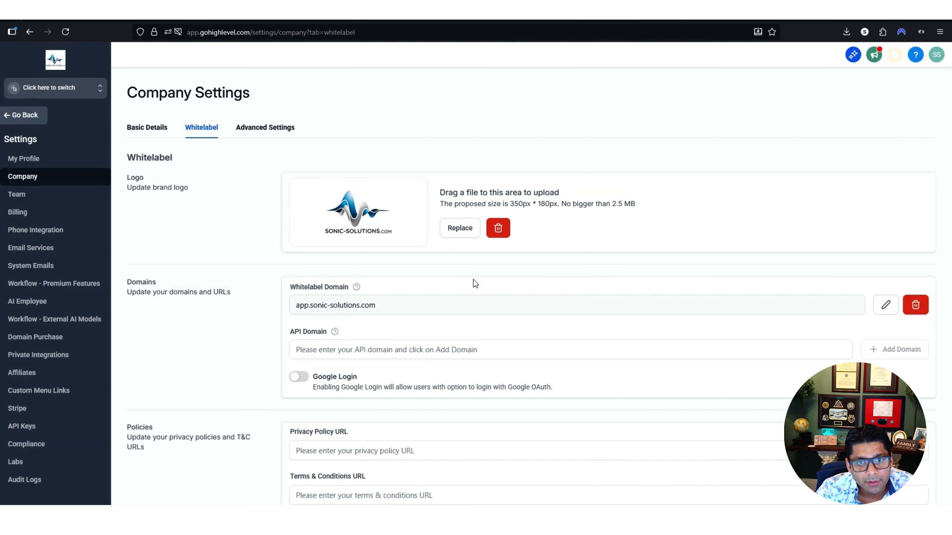
# Add the favicon script with the YOUR_FAVICON_URL placeholder to the Custom JS section of the Whitelabel settings
pyautogui.scroll(-10, 469, 289)
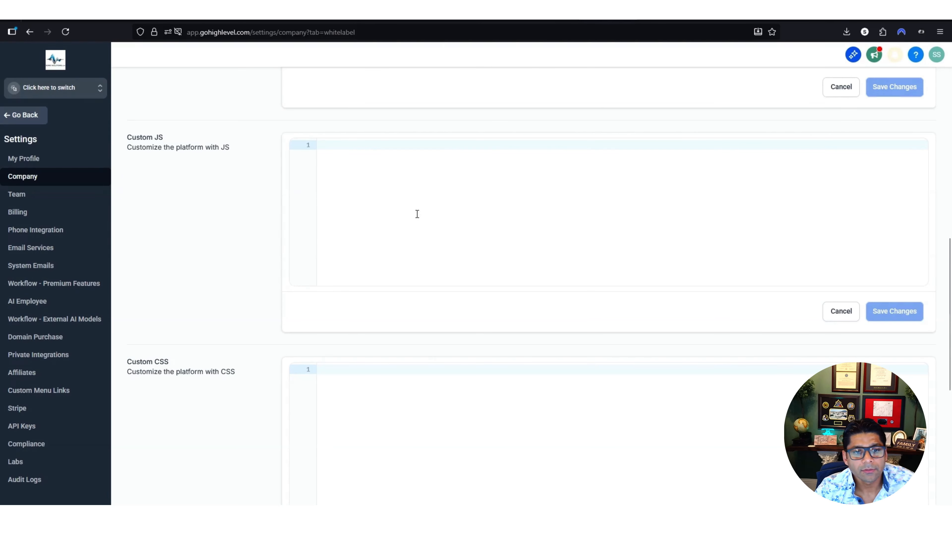
pyautogui.scroll(2, 393, 236)
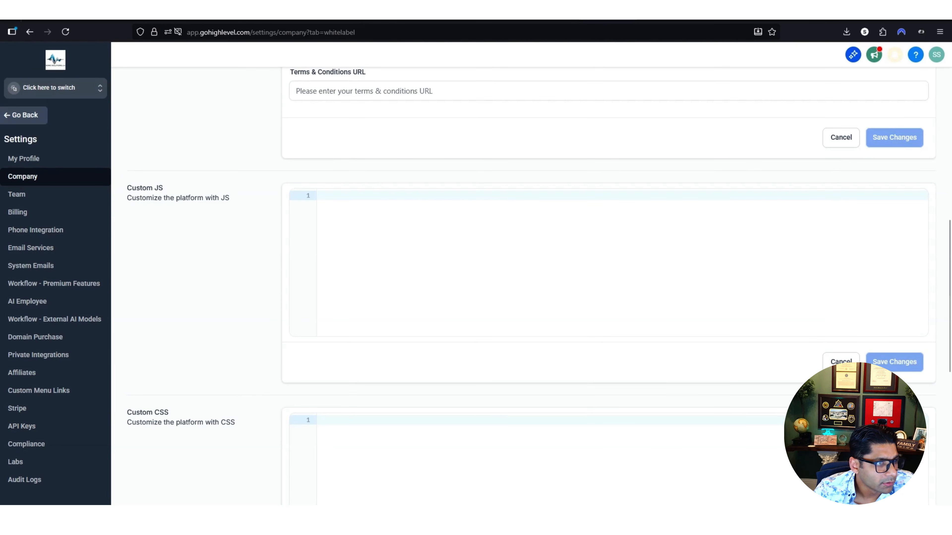
pyautogui.click(384, 267)
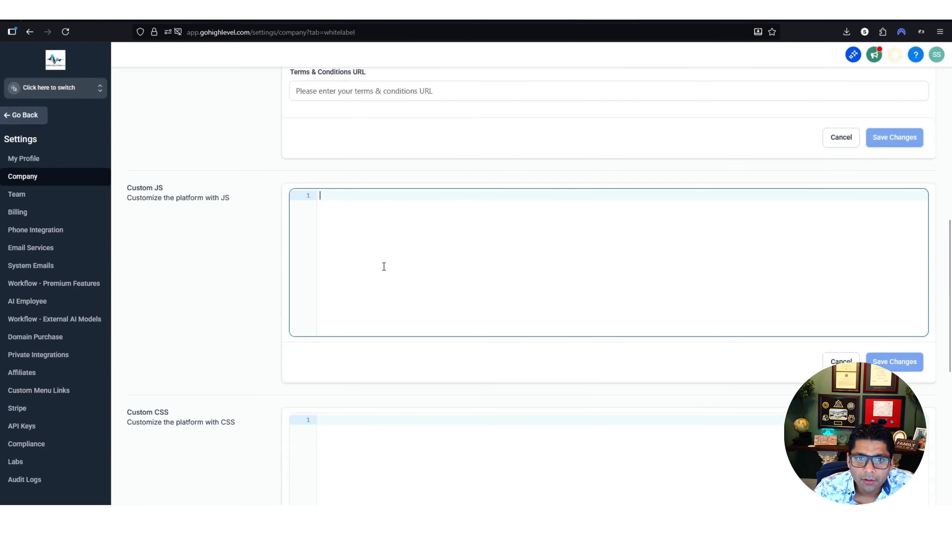
pyautogui.write('<script> var faviconURL = \'YOUR_FAVICON_URL\'; var link = document.querySelector("link[rel*=\'icon\']") || document.createElement(\'link\'); link.type = \'image/x-icon\'; link.rel = \'shortcut icon\'; link.href = faviconURL; document.getElementsByTagName(\'head\')[0].appendChild(link); </script>')
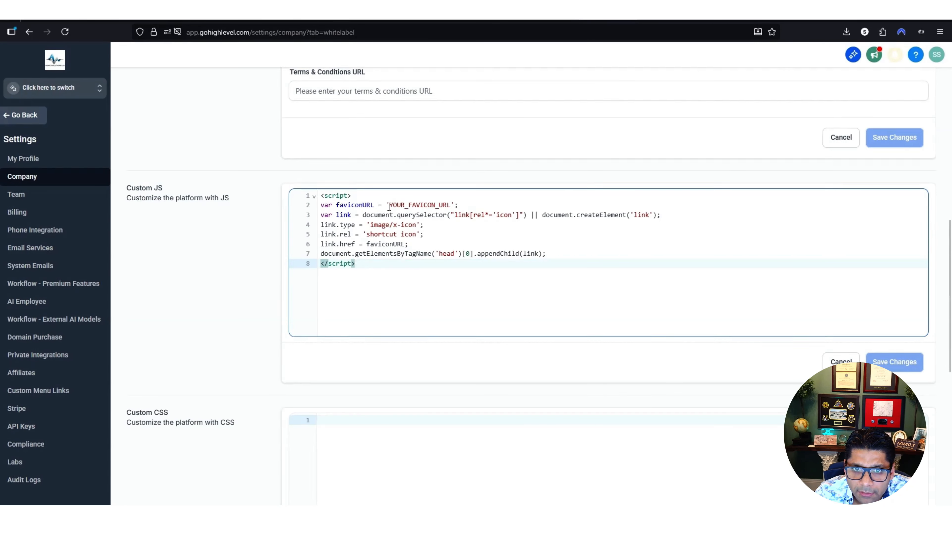
pyautogui.moveTo(387, 206); pyautogui.dragTo(451, 205)
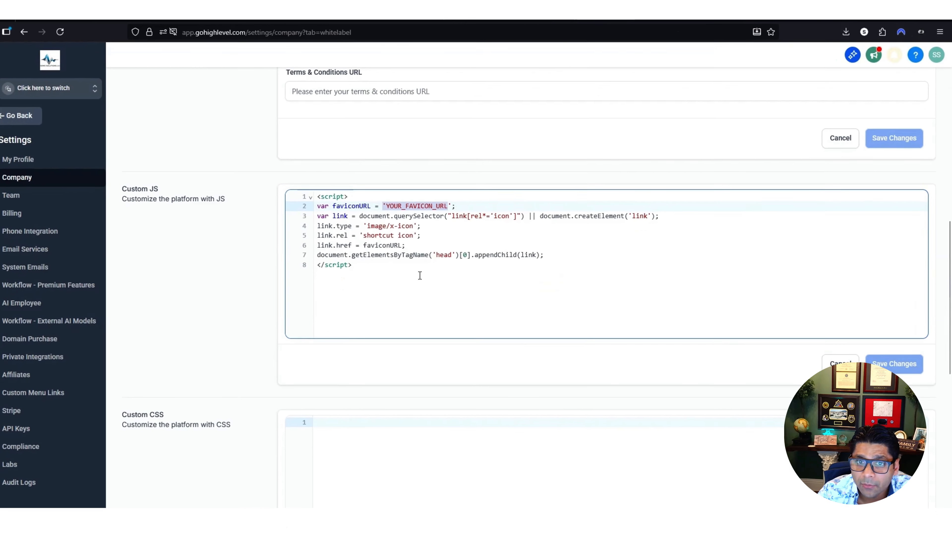
pyautogui.click(179, 311)
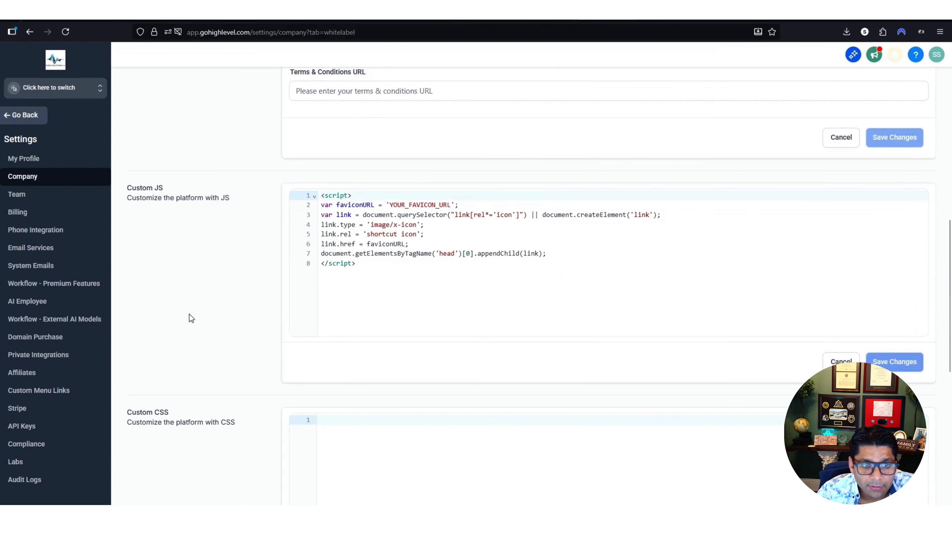
# Open the details of the All Day Electric Inc sub-account from the agency's sub-account list
pyautogui.click(35, 119)
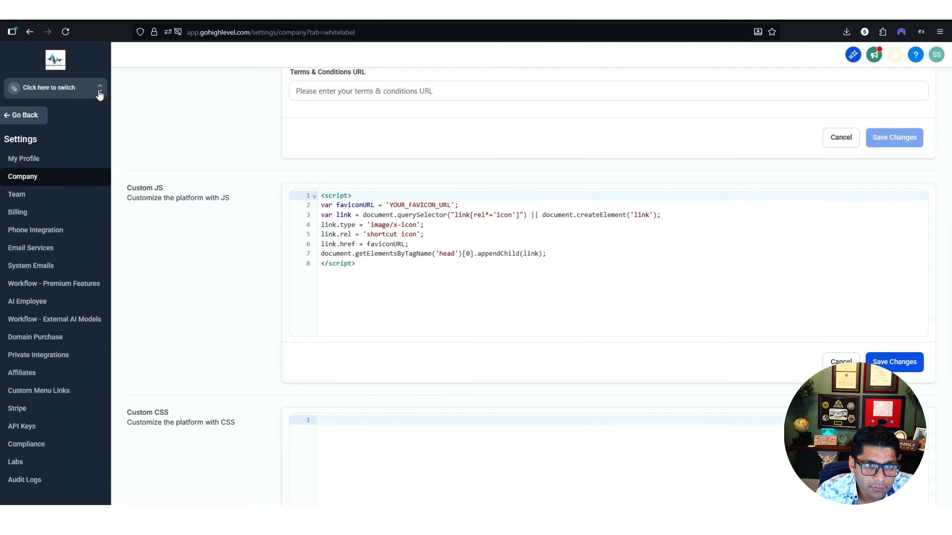
pyautogui.click(99, 93)
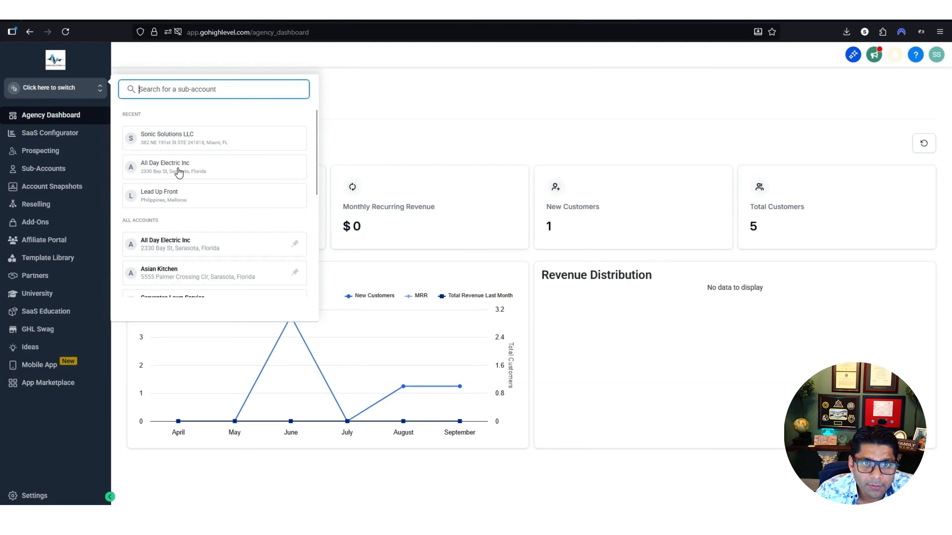
pyautogui.click(452, 107)
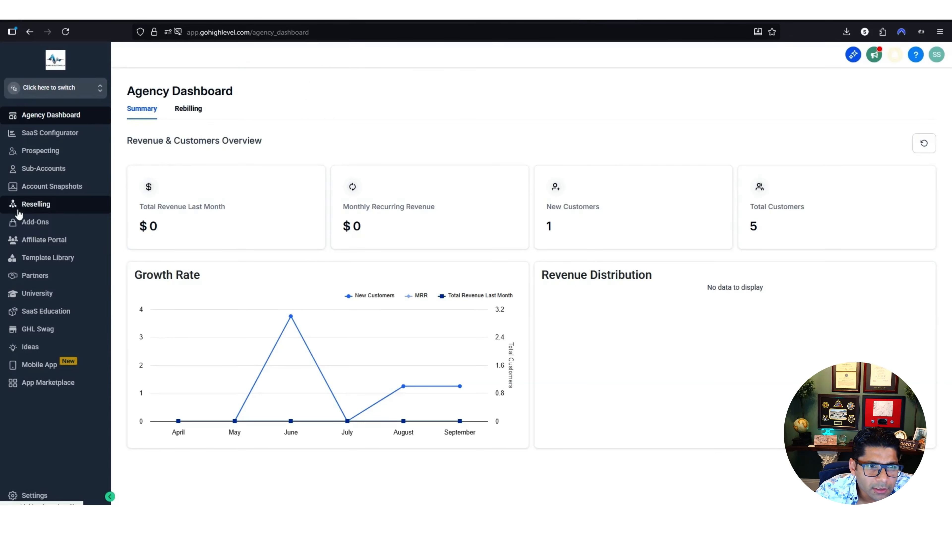
pyautogui.click(56, 173)
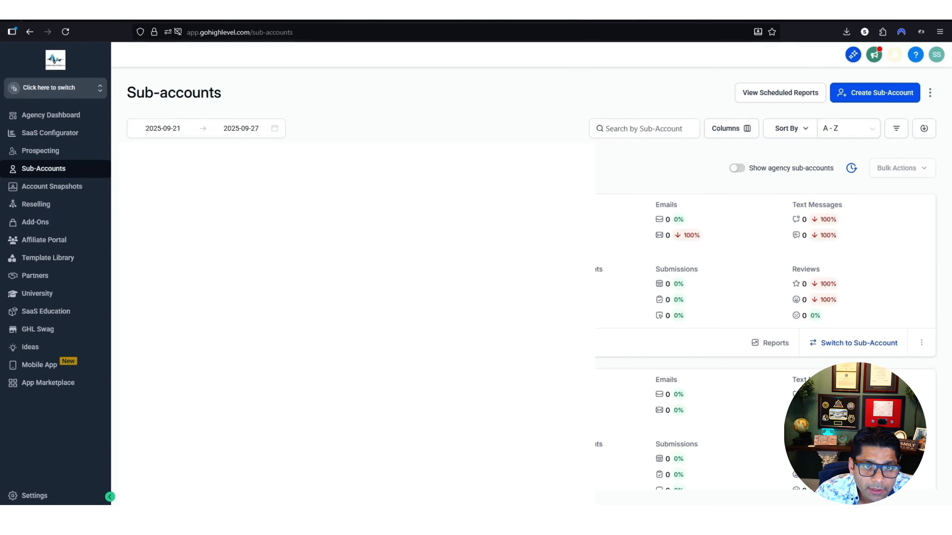
pyautogui.click(180, 210)
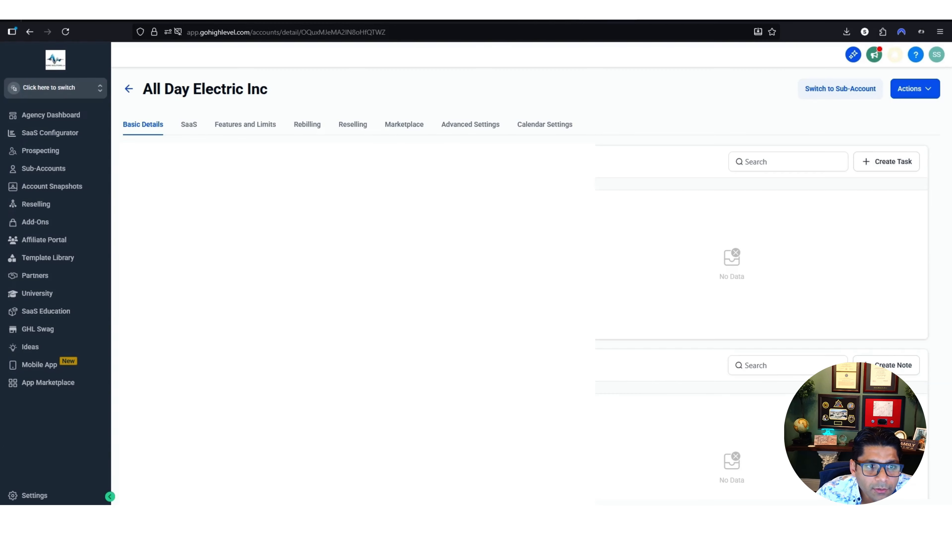
# Switch to the All Day Electric Inc sub-account and open its media storage
pyautogui.click(44, 500)
pyautogui.click(100, 89)
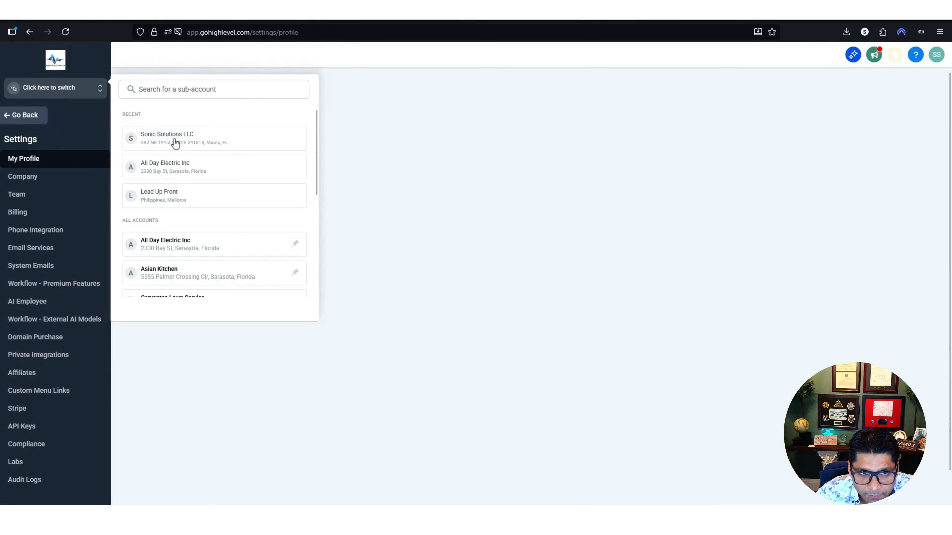
pyautogui.click(176, 165)
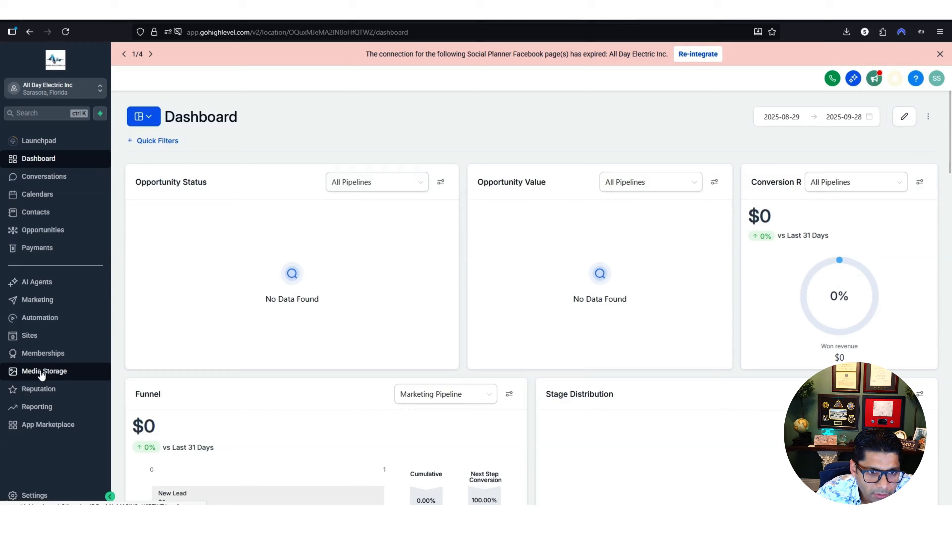
pyautogui.click(44, 372)
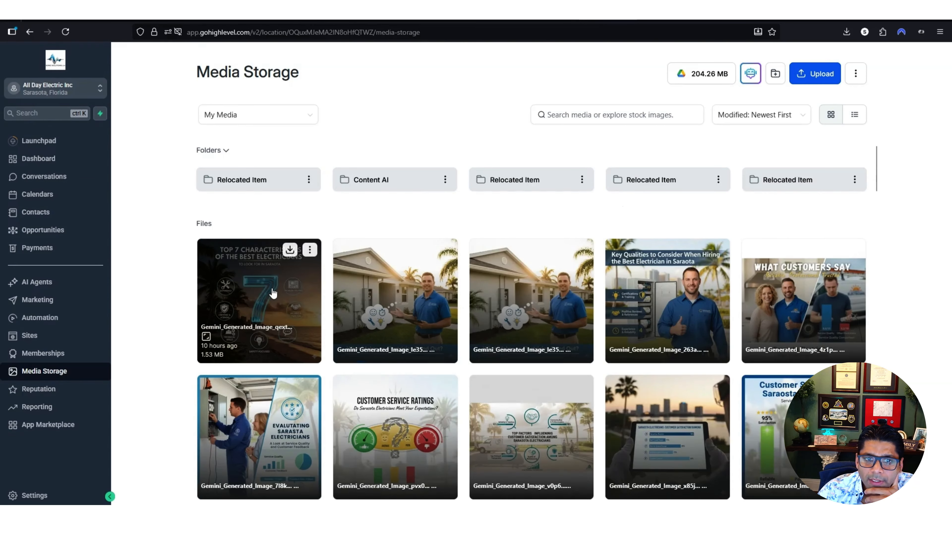
# Upload the square Sonic Solutions logo to the media storage and copy the link of the uploaded image
pyautogui.click(310, 250)
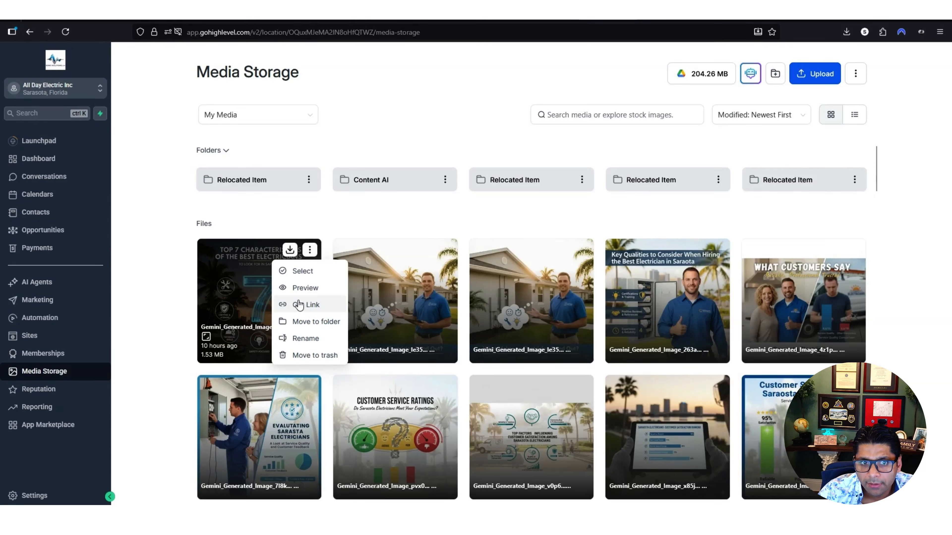
pyautogui.click(162, 279)
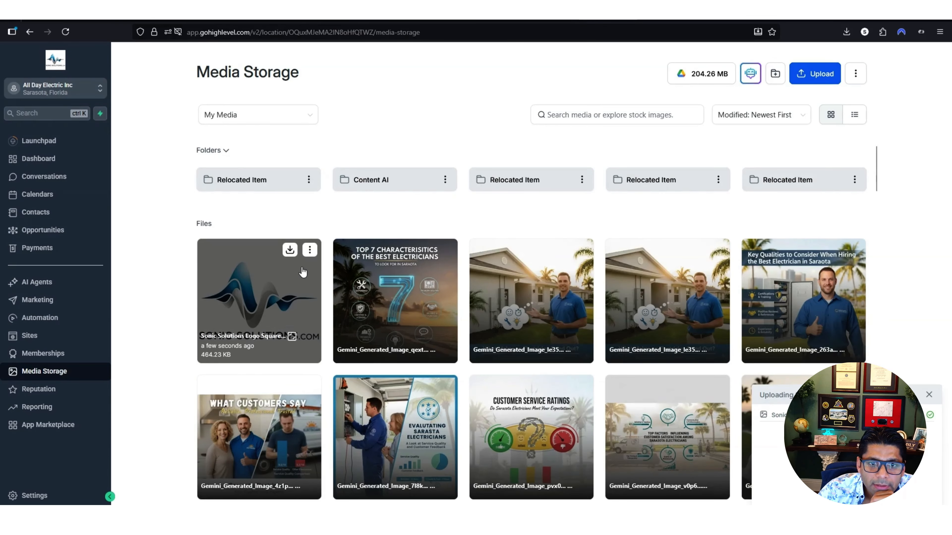
pyautogui.click(309, 250)
pyautogui.click(307, 309)
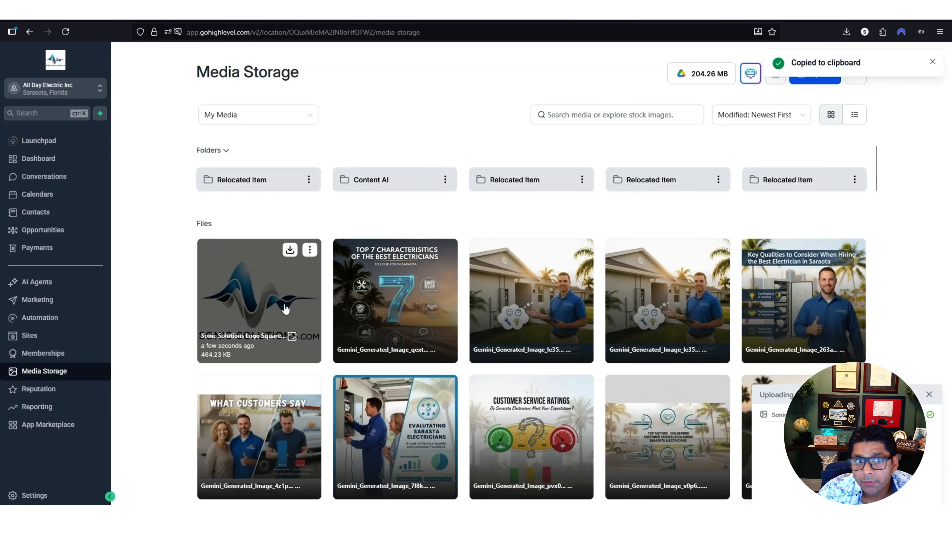
# Switch back to the agency view and open the Whitelabel section of the company settings
pyautogui.click(99, 92)
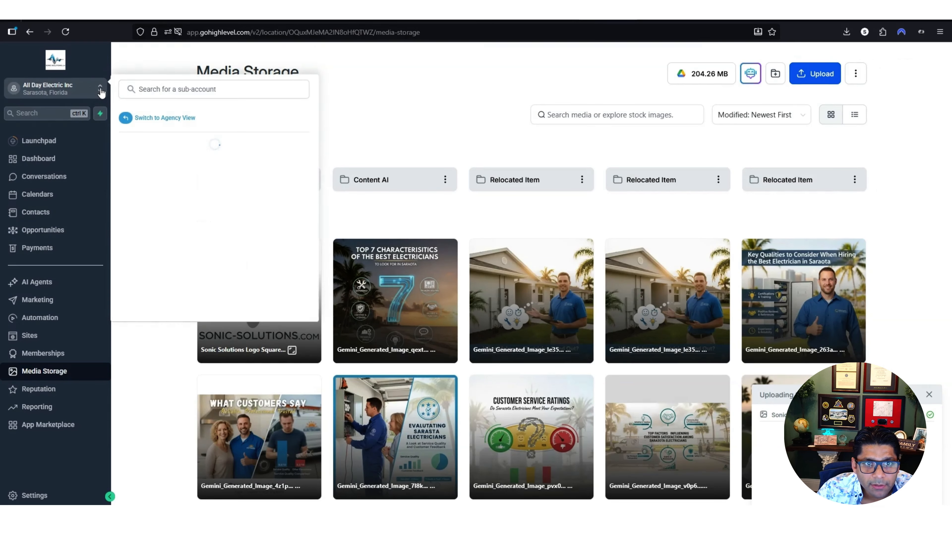
pyautogui.click(164, 118)
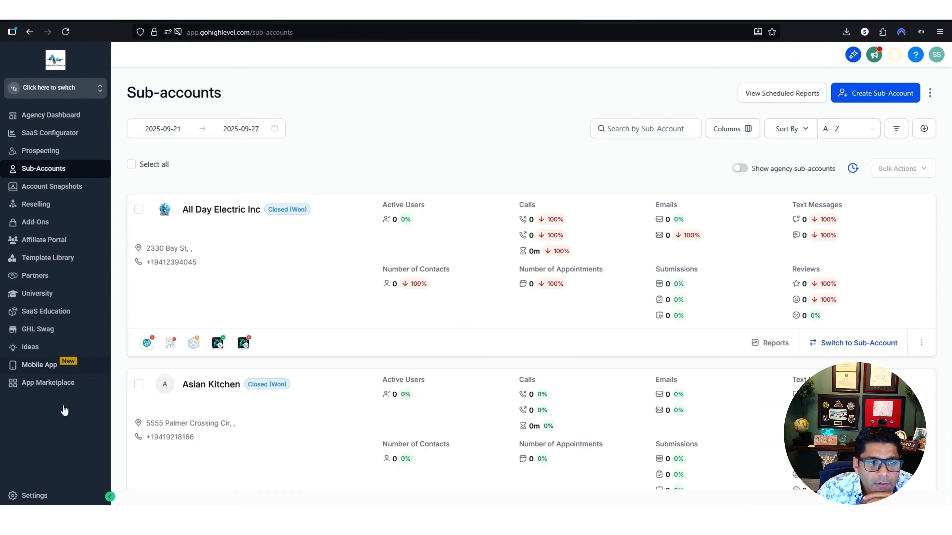
pyautogui.click(44, 496)
pyautogui.click(22, 178)
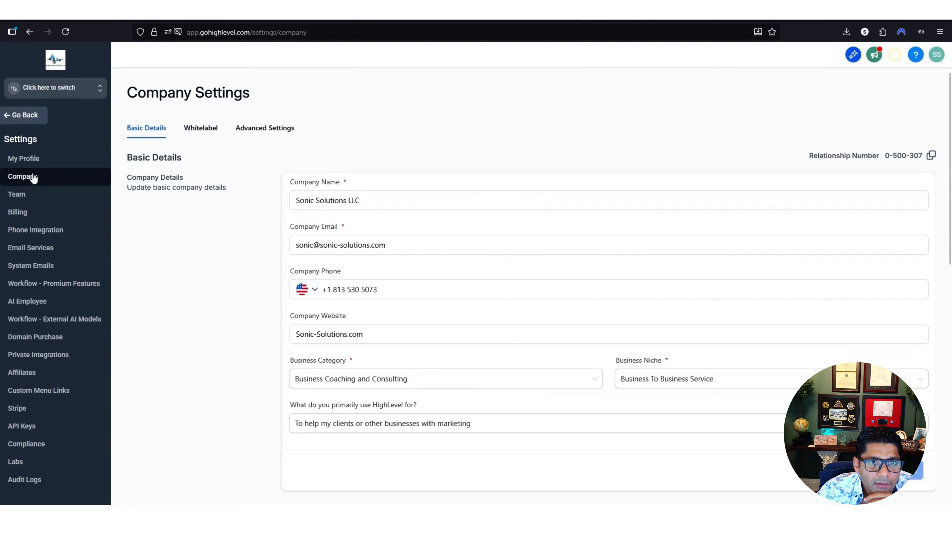
pyautogui.click(201, 127)
# Paste the favicon script with its YOUR_FAVICON_URL placeholder again into the empty Custom JS editor
pyautogui.scroll(-12, 397, 380)
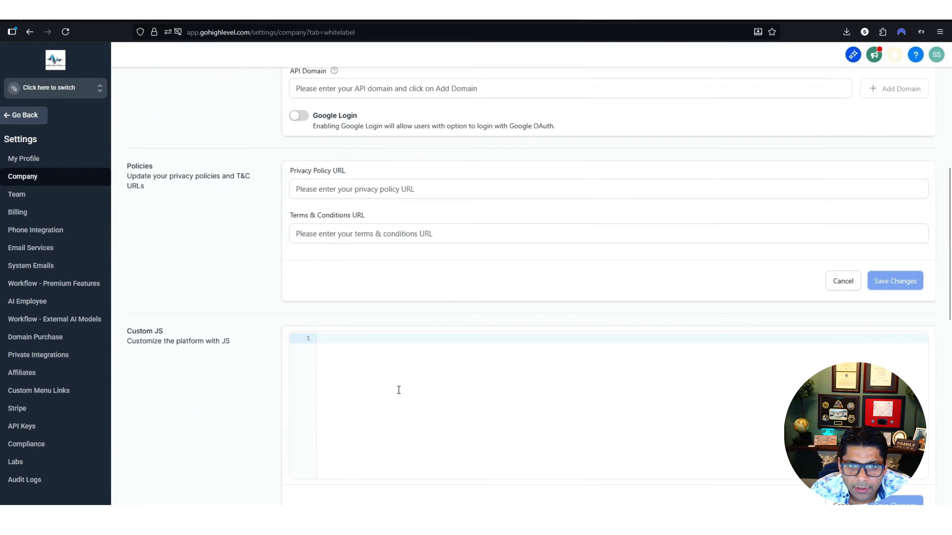
pyautogui.click(388, 240)
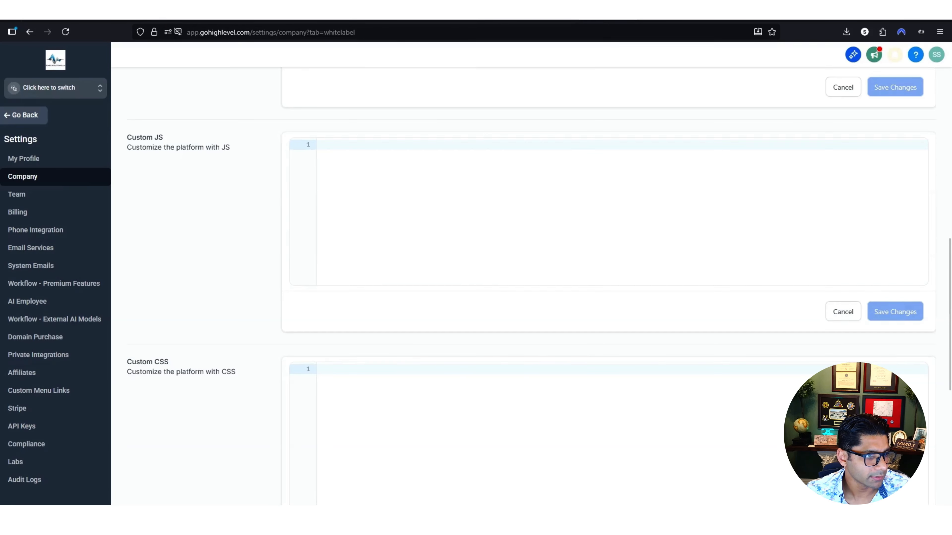
pyautogui.click(359, 146)
pyautogui.hotkey('ctrl', 'v')
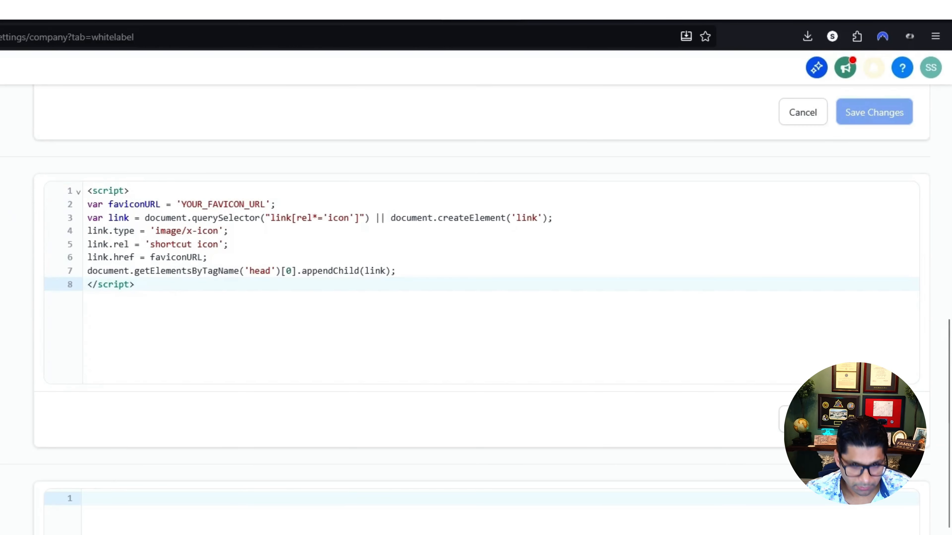
# Replace the quoted YOUR_FAVICON_URL placeholder with the uploaded square logo's link and save the Custom JS, accepting the third-party script warning
pyautogui.moveTo(177, 205); pyautogui.dragTo(271, 206)
pyautogui.hotkey('ctrl', 'v')
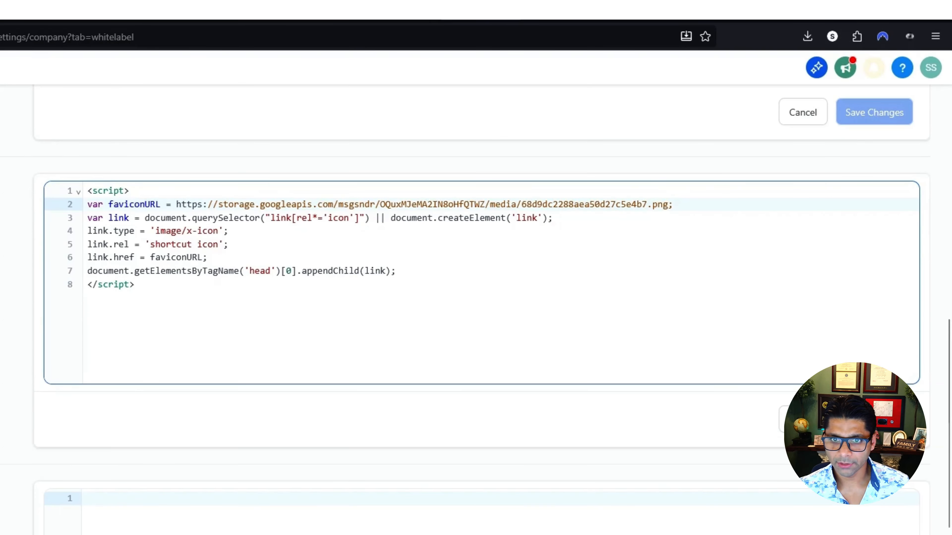
pyautogui.click(879, 422)
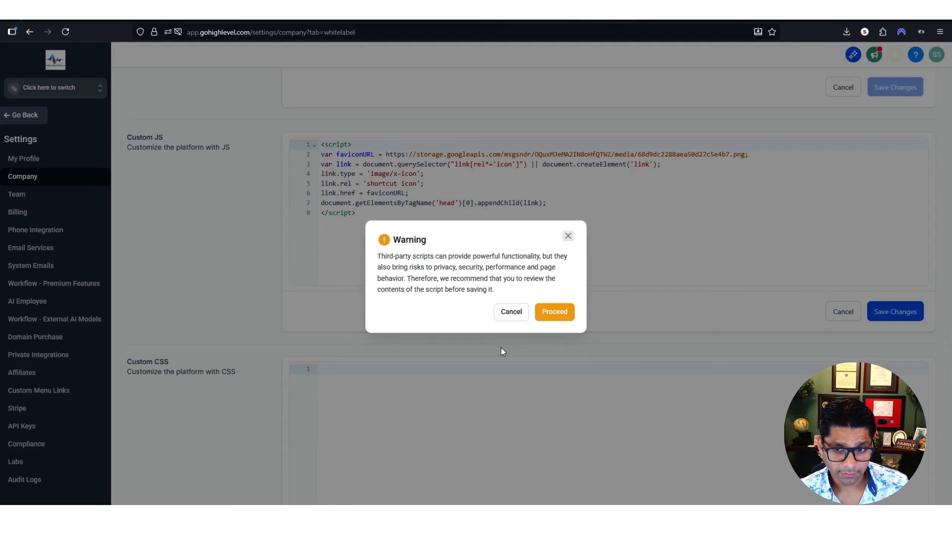
pyautogui.click(557, 314)
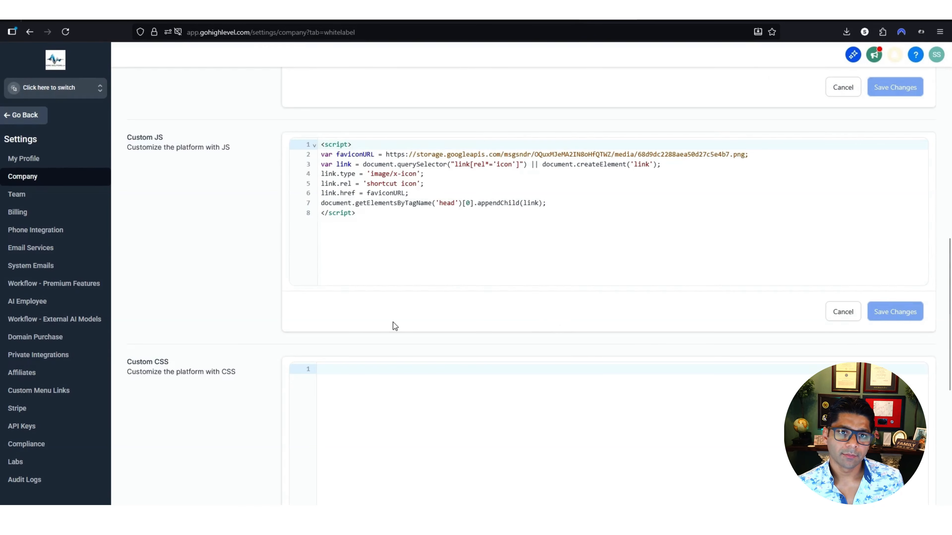
pyautogui.scroll(15, 238, 304)
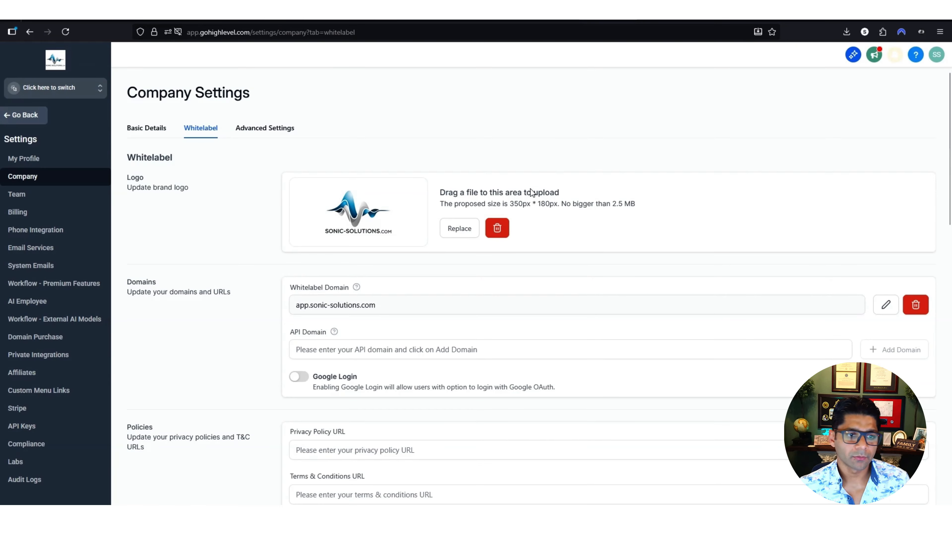
pyautogui.scroll(-1, 691, 194)
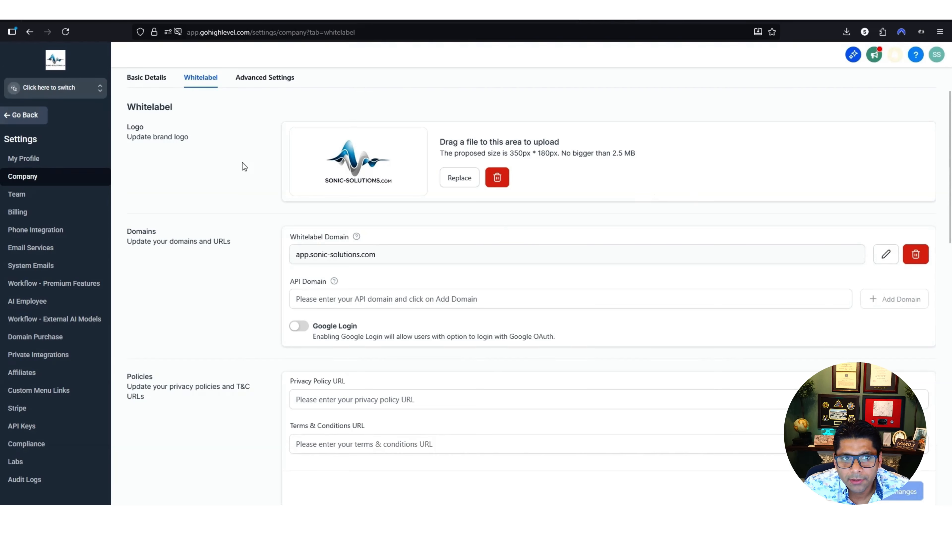
pyautogui.click(359, 406)
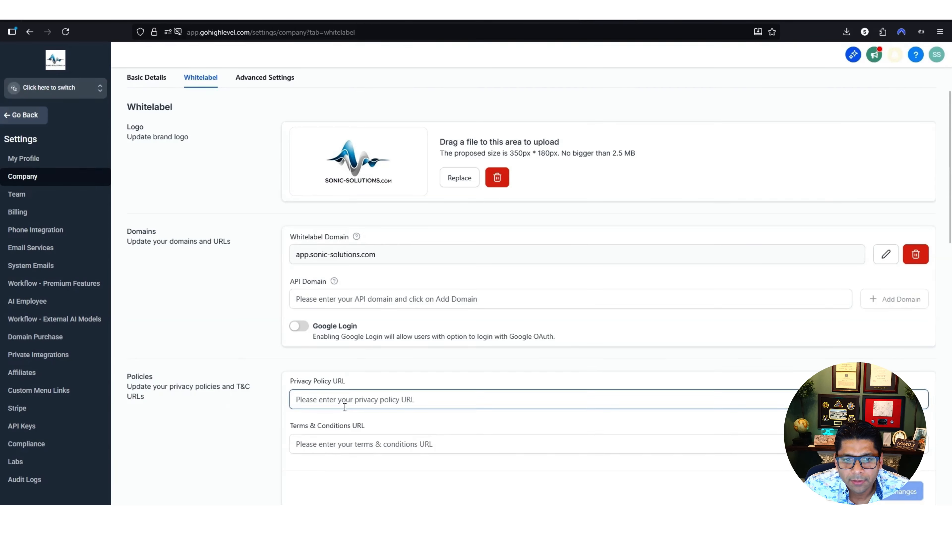
pyautogui.click(350, 446)
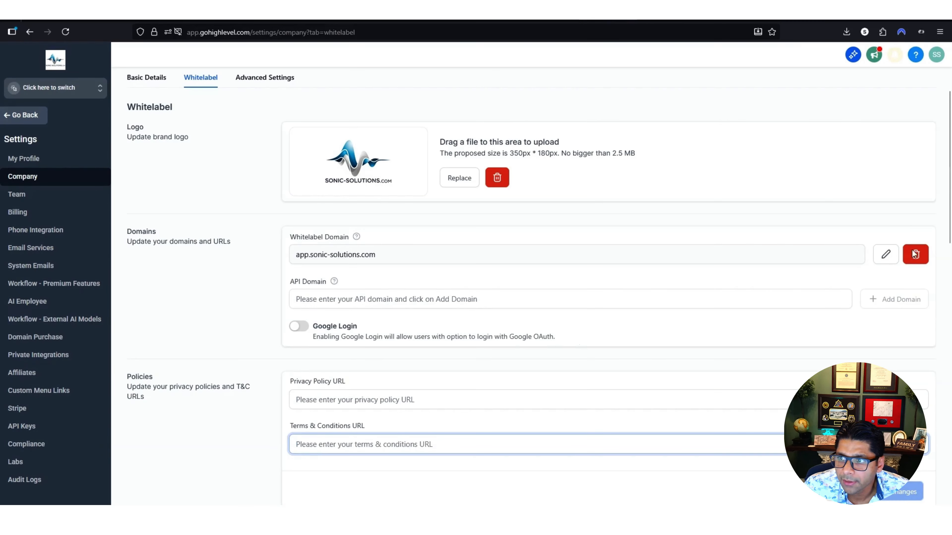
pyautogui.click(618, 261)
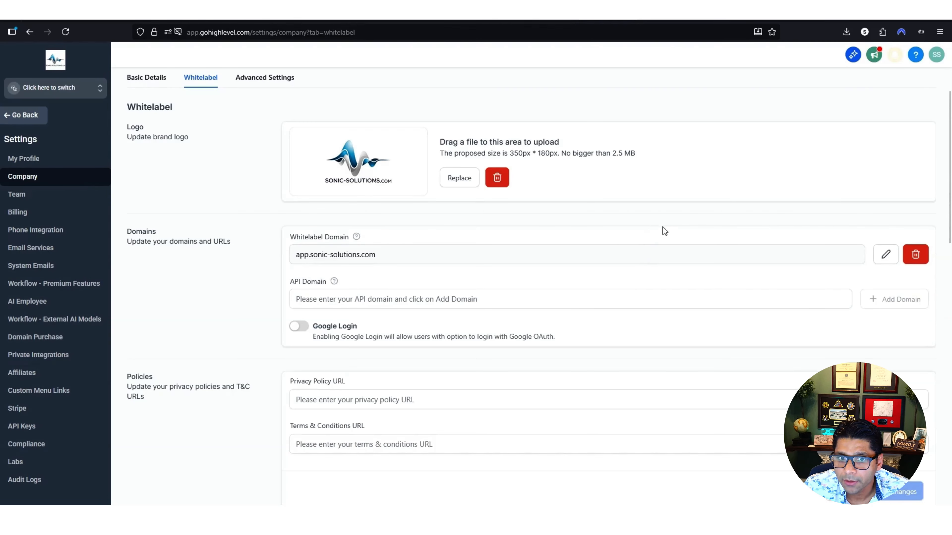
pyautogui.click(350, 400)
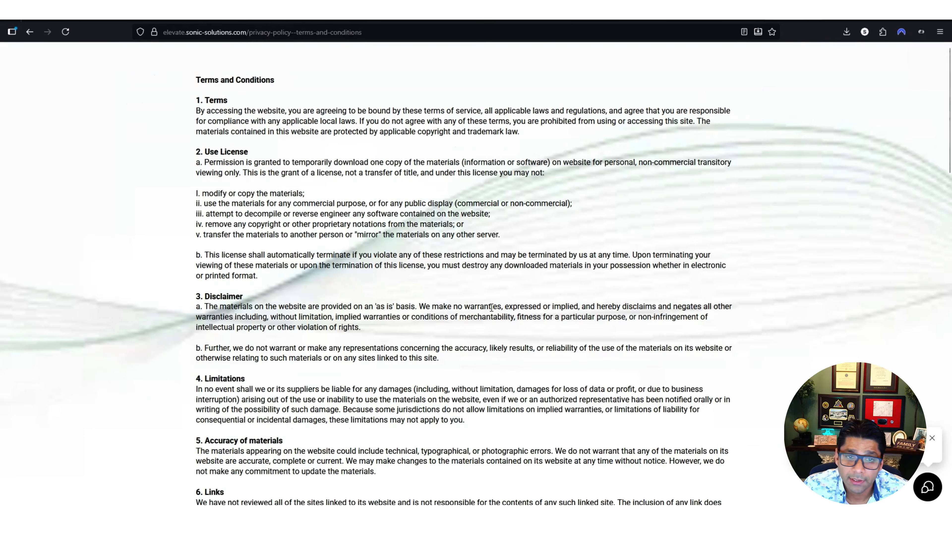
# Look through the published Sonic Solutions privacy policy and terms and conditions page and copy its web address
pyautogui.scroll(-10, 490, 306)
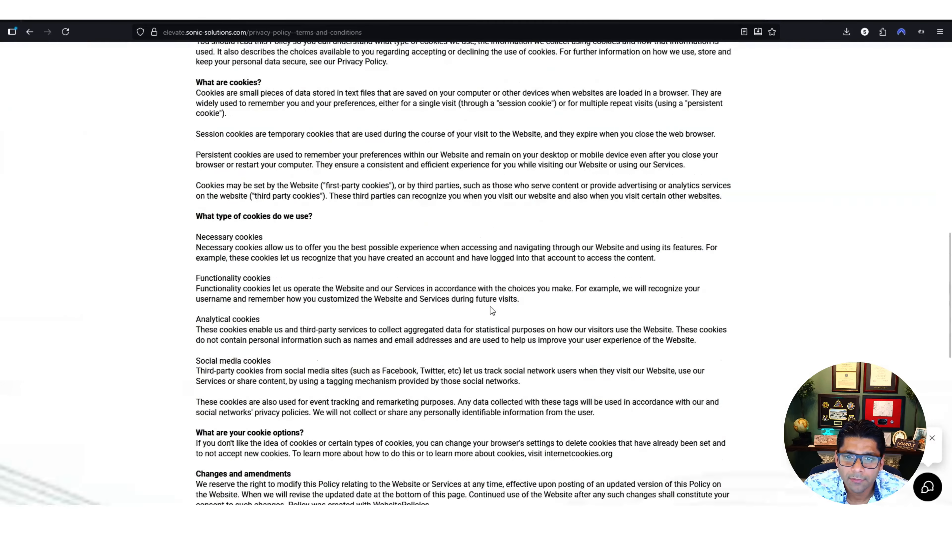
pyautogui.scroll(-15, 490, 306)
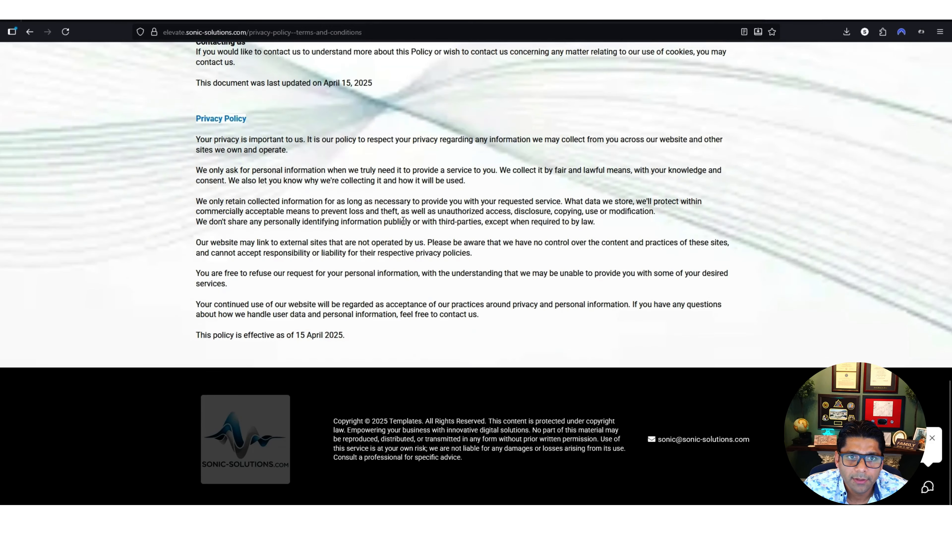
pyautogui.scroll(20, 403, 221)
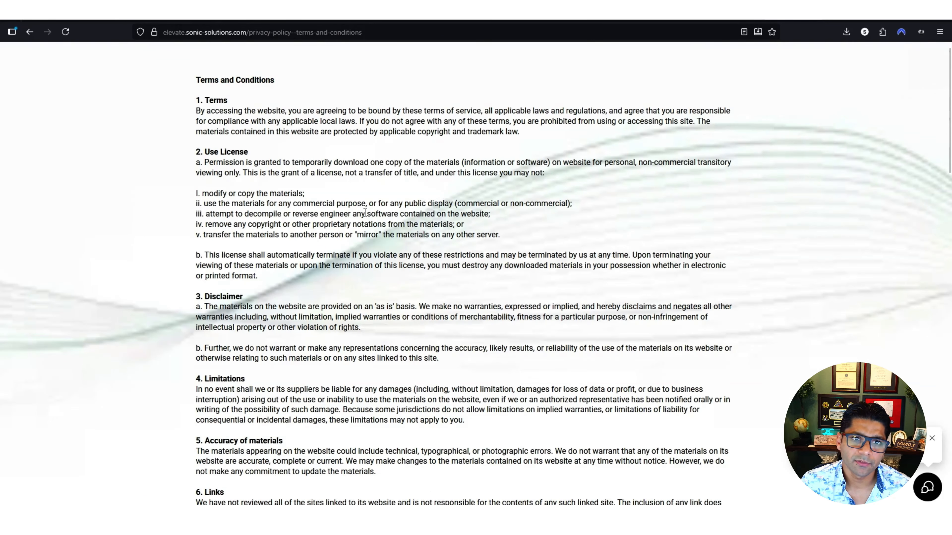
pyautogui.click(365, 32)
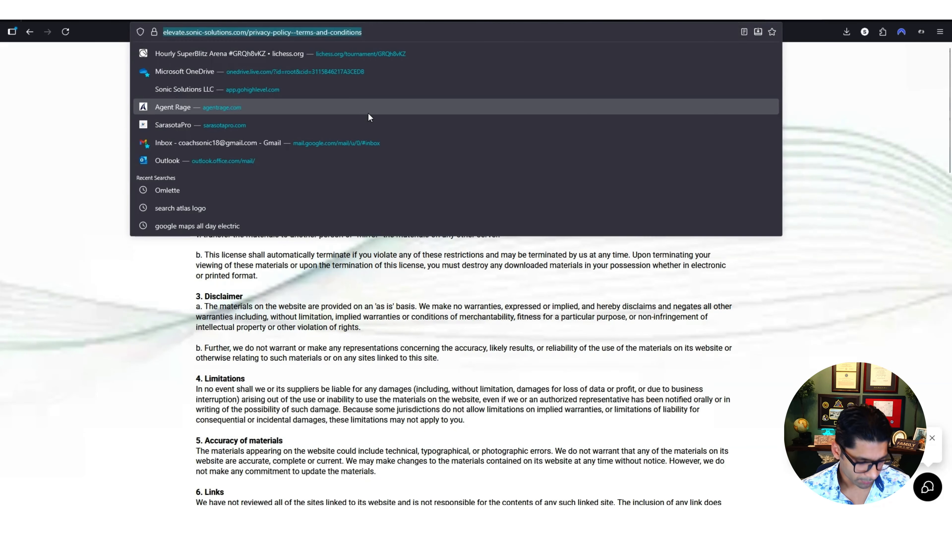
pyautogui.click(107, 311)
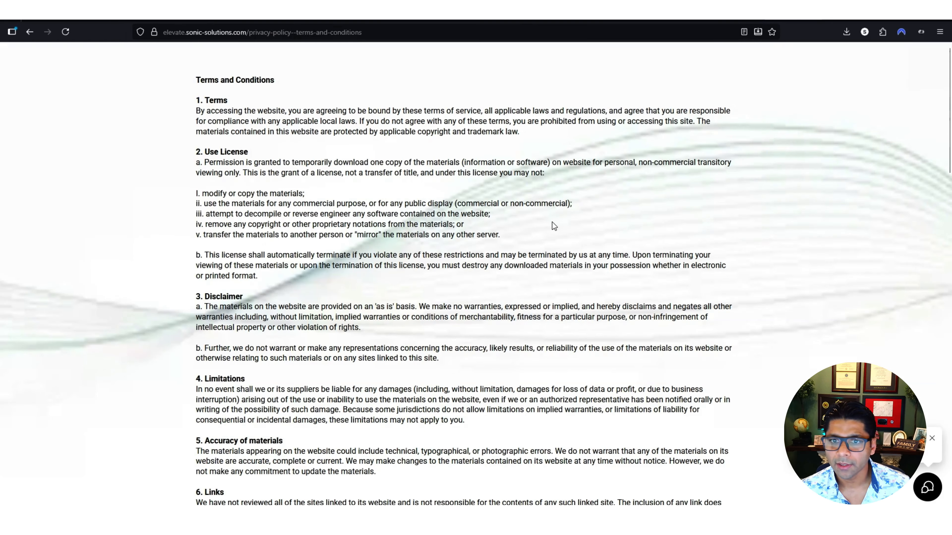
pyautogui.click(717, 17)
pyautogui.click(603, 17)
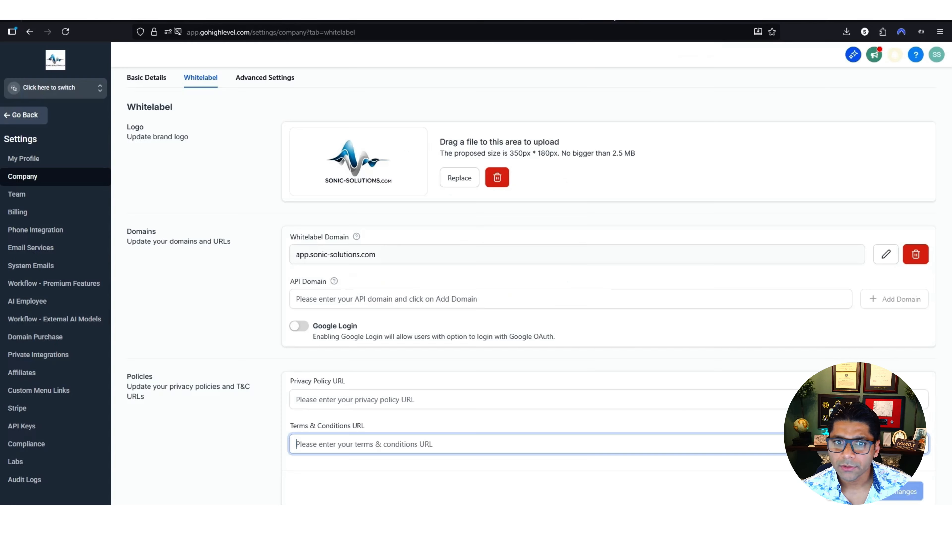
pyautogui.click(330, 398)
pyautogui.scroll(-4, 330, 396)
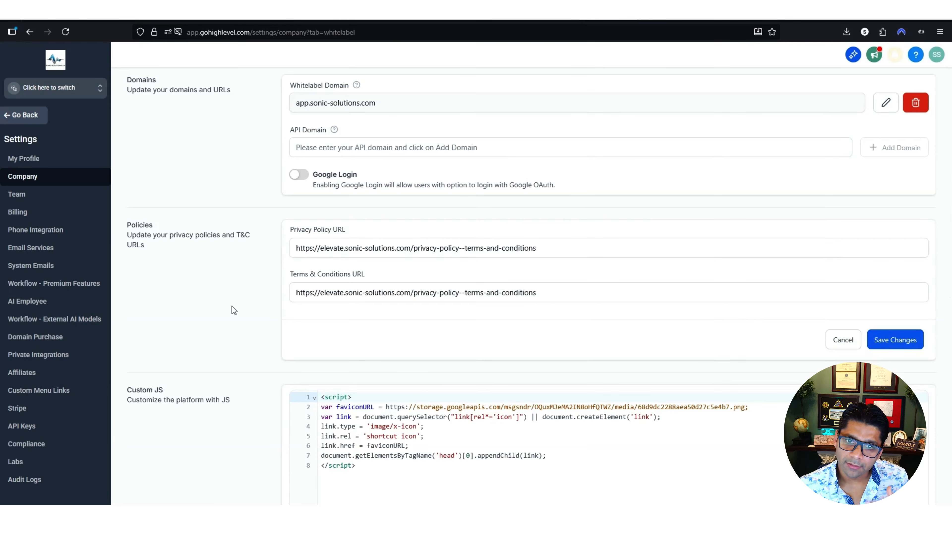
pyautogui.scroll(1, 244, 326)
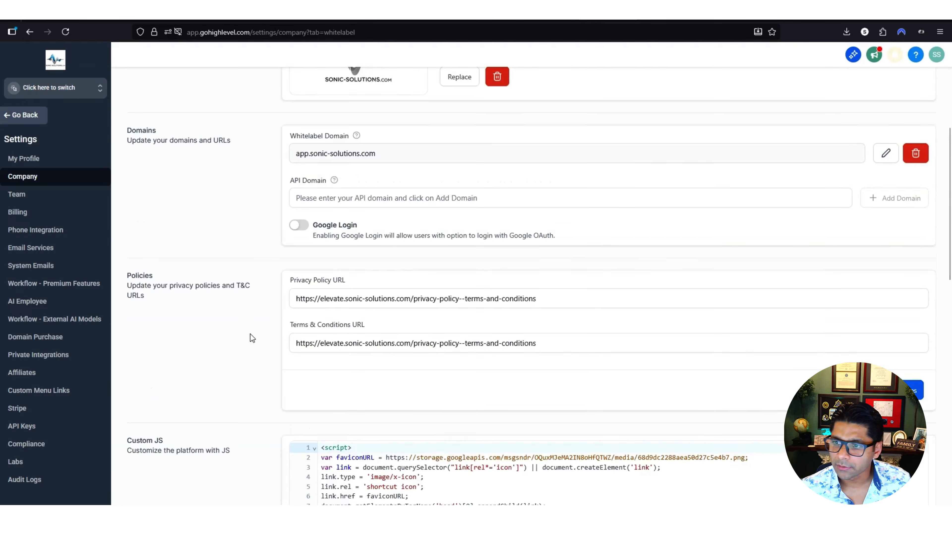
pyautogui.click(912, 390)
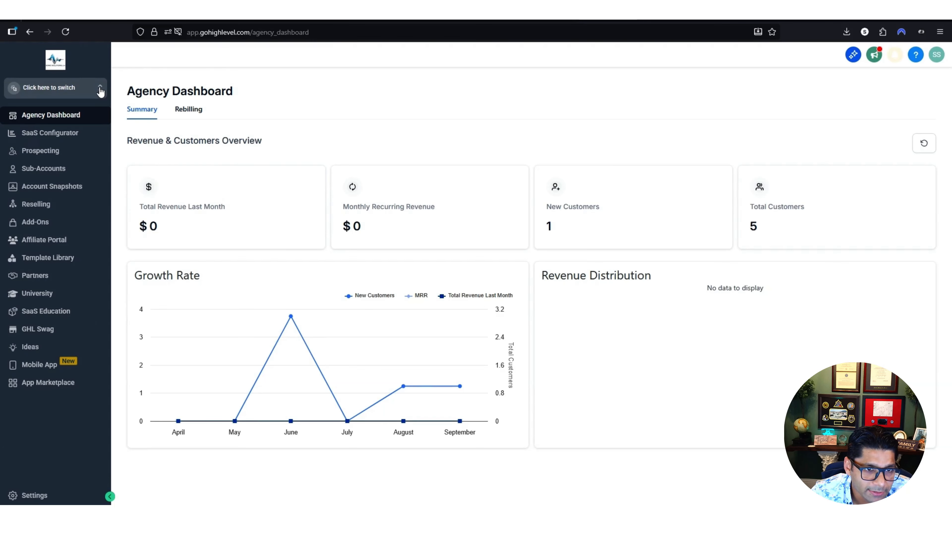
# Open the agency's Email Services settings and start creating a dedicated sending domain
pyautogui.click(100, 89)
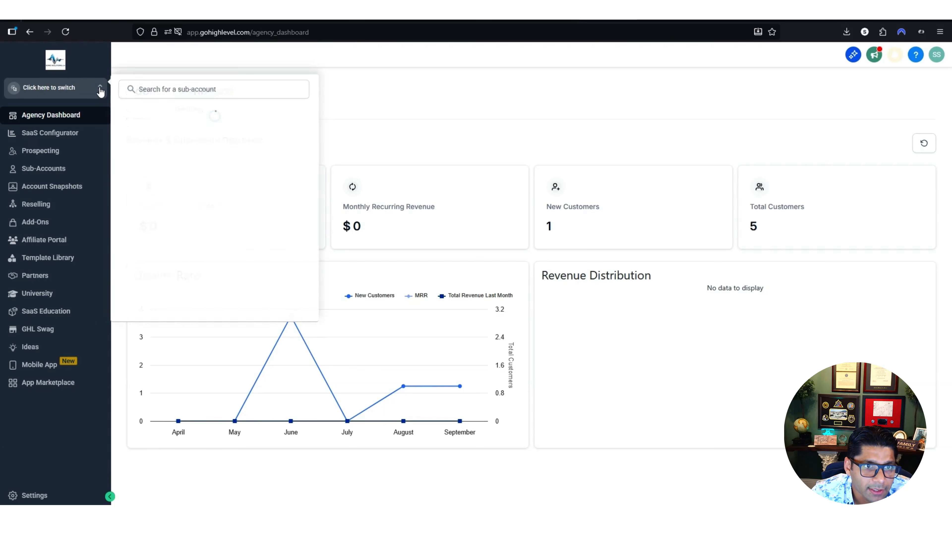
pyautogui.click(40, 424)
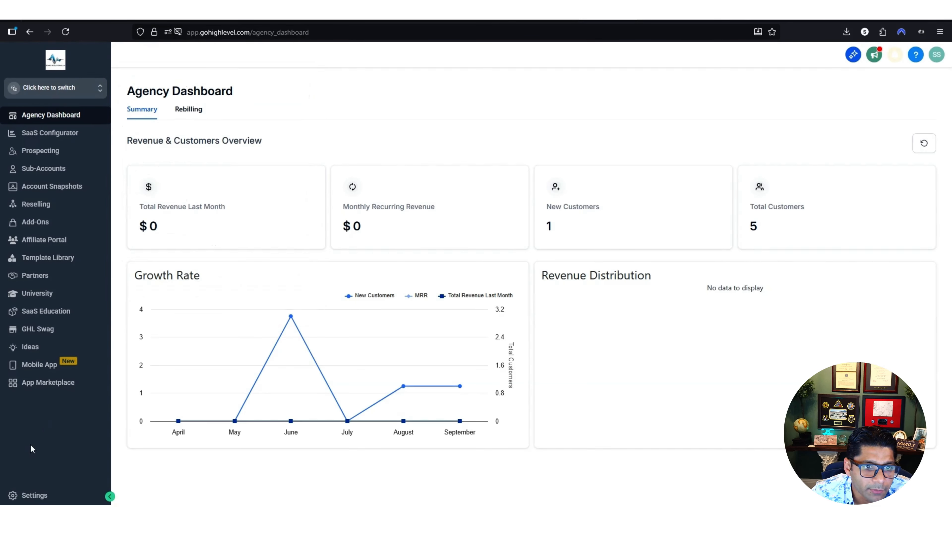
pyautogui.click(35, 497)
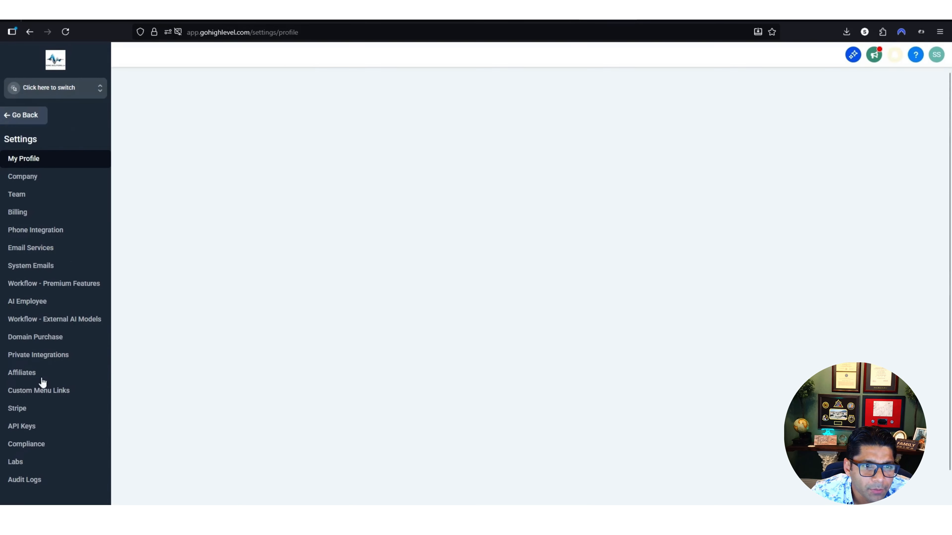
pyautogui.click(33, 250)
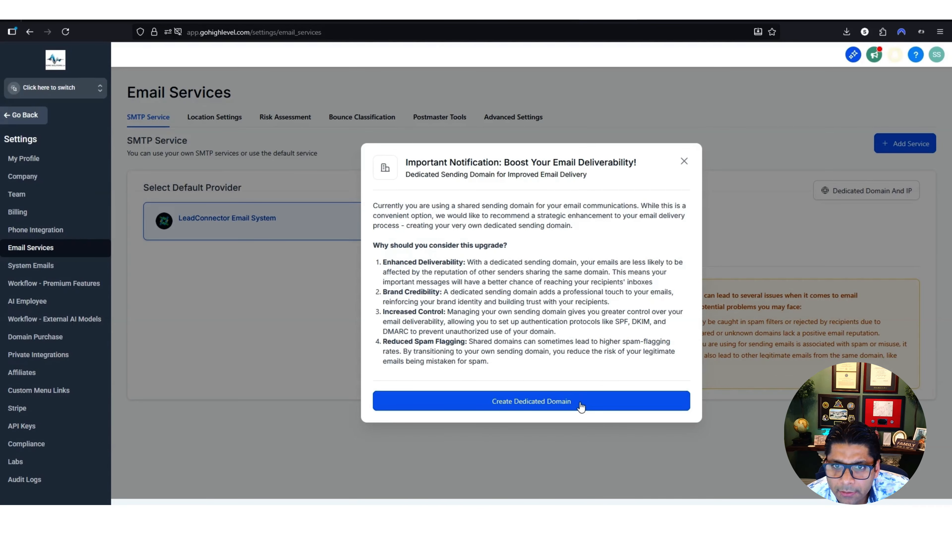
pyautogui.click(580, 404)
# Enter sonic-solutions.com as the new dedicated sending domain and submit it for adding and verification
pyautogui.click(194, 188)
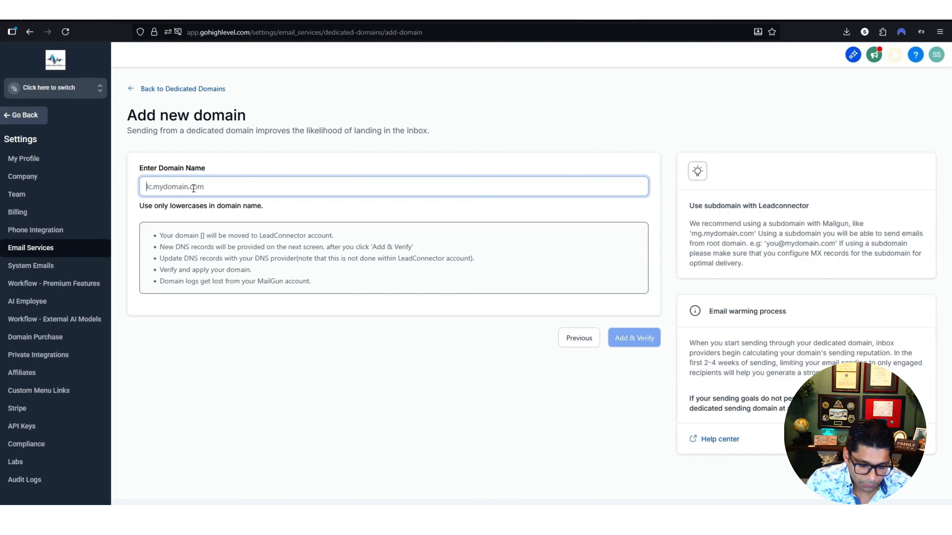
pyautogui.write('sonic-solutions.com')
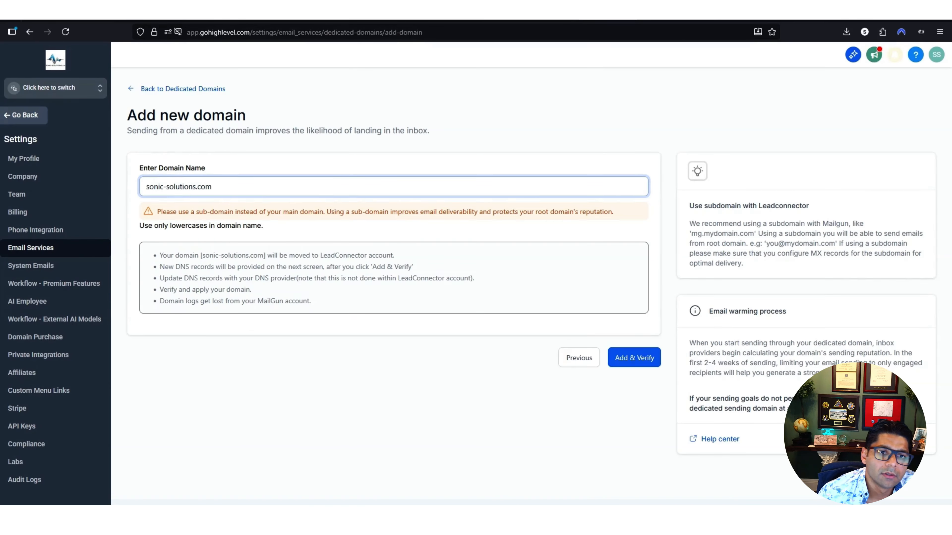
pyautogui.tripleClick(185, 186)
pyautogui.hotkey('ctrl', 'c')
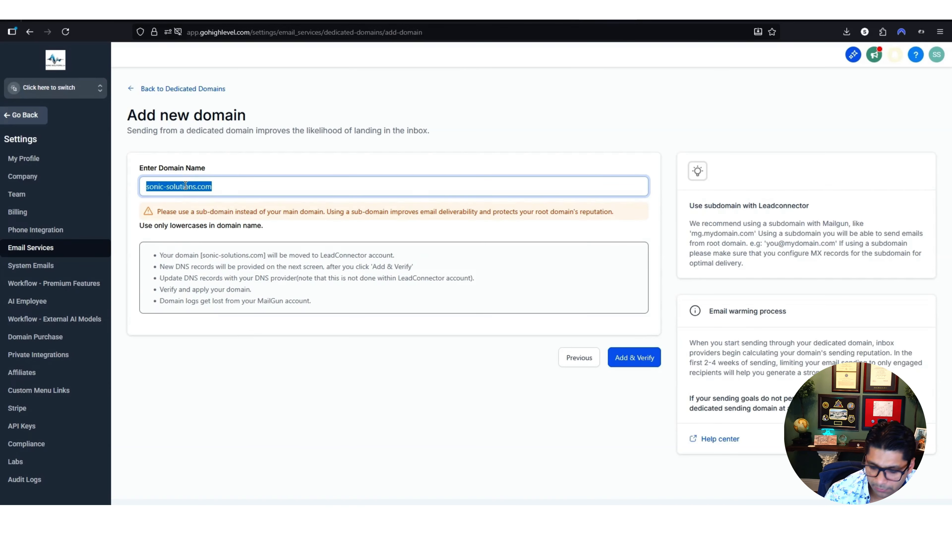
pyautogui.press('BackSpace')
pyautogui.click(317, 350)
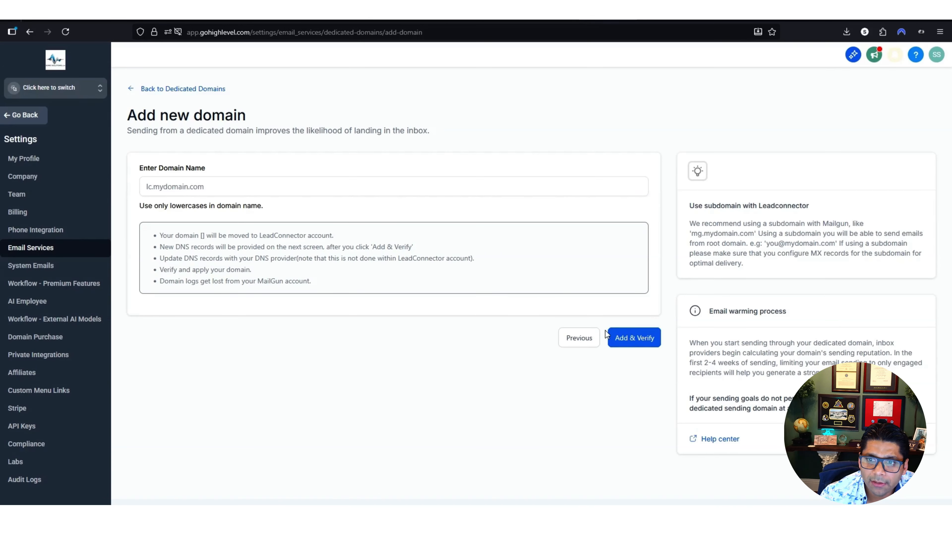
pyautogui.click(269, 185)
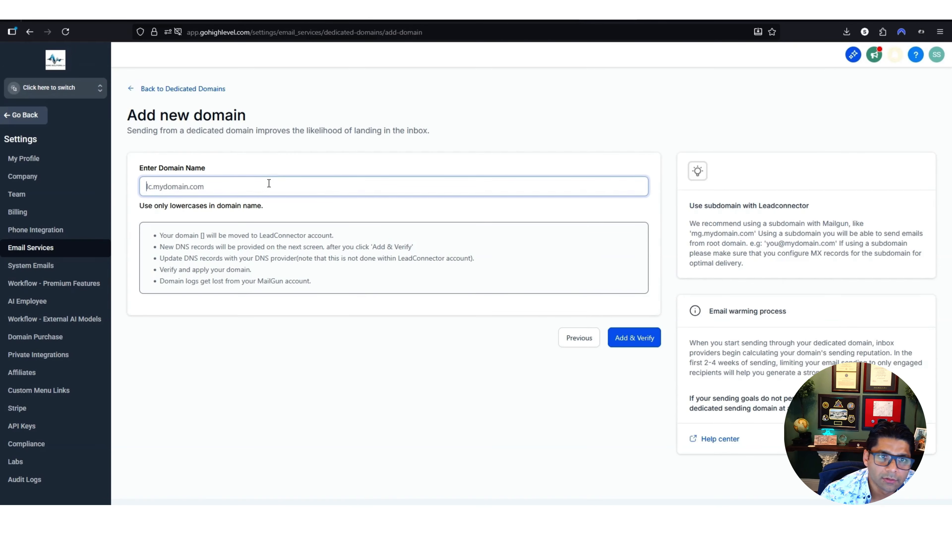
pyautogui.hotkey('ctrl', 'v')
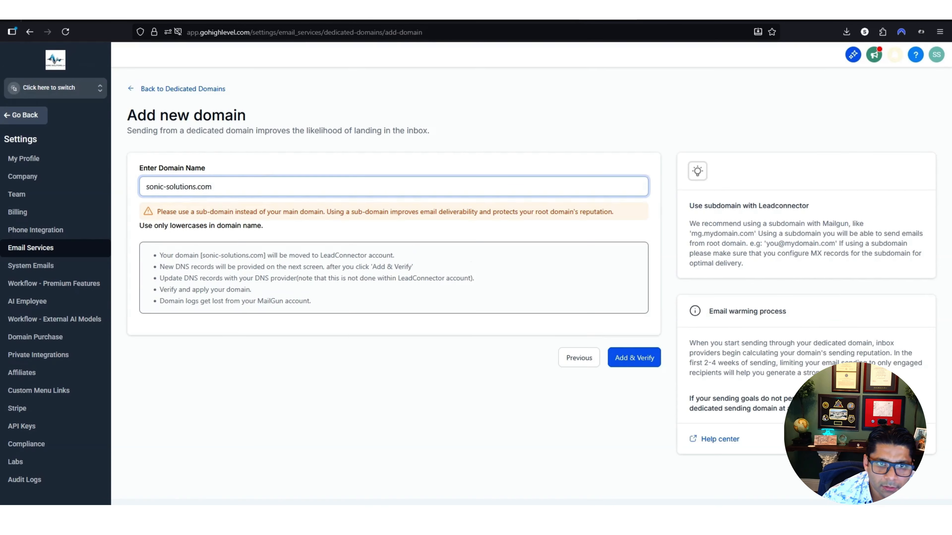
pyautogui.click(636, 361)
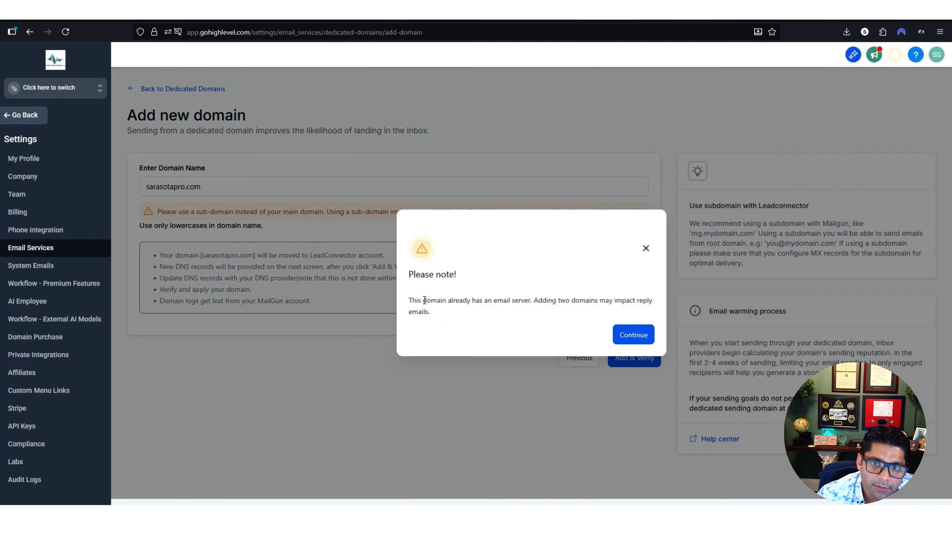
# Read the notice about the domain's existing email server and dismiss it without continuing
pyautogui.moveTo(408, 304); pyautogui.dragTo(449, 315)
pyautogui.click(449, 316)
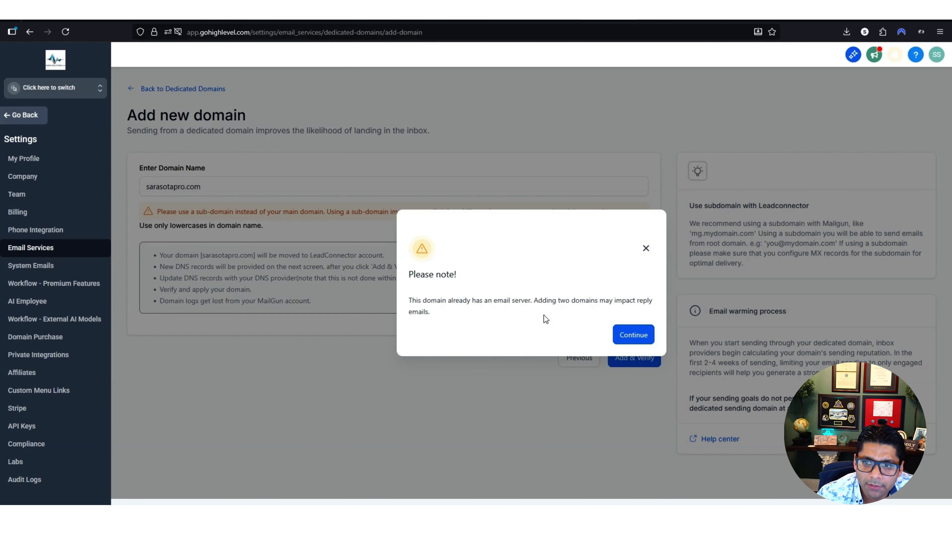
pyautogui.click(644, 248)
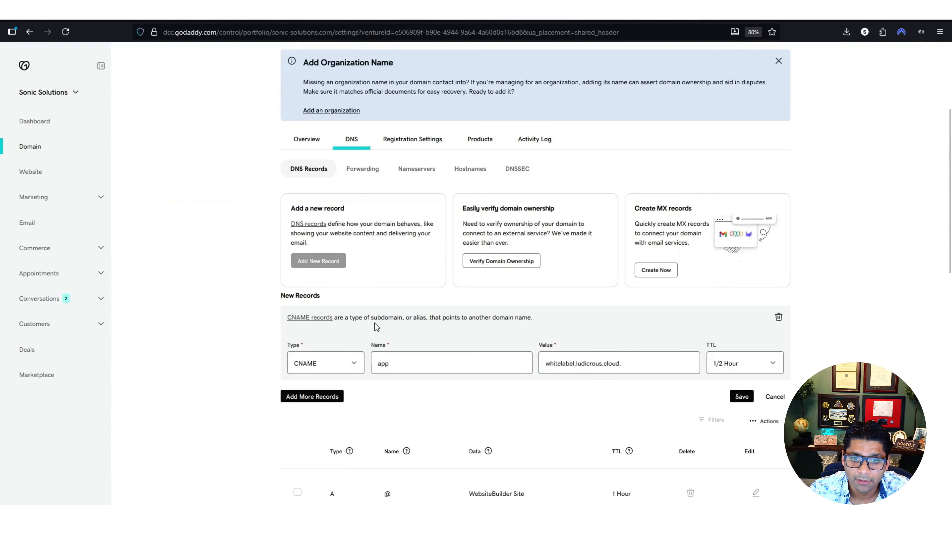
# In GoDaddy's DNS records for sonic-solutions.com, show 50 records per page and examine the _dmarc and _dmarc.marketing TXT records
pyautogui.scroll(-5, 394, 338)
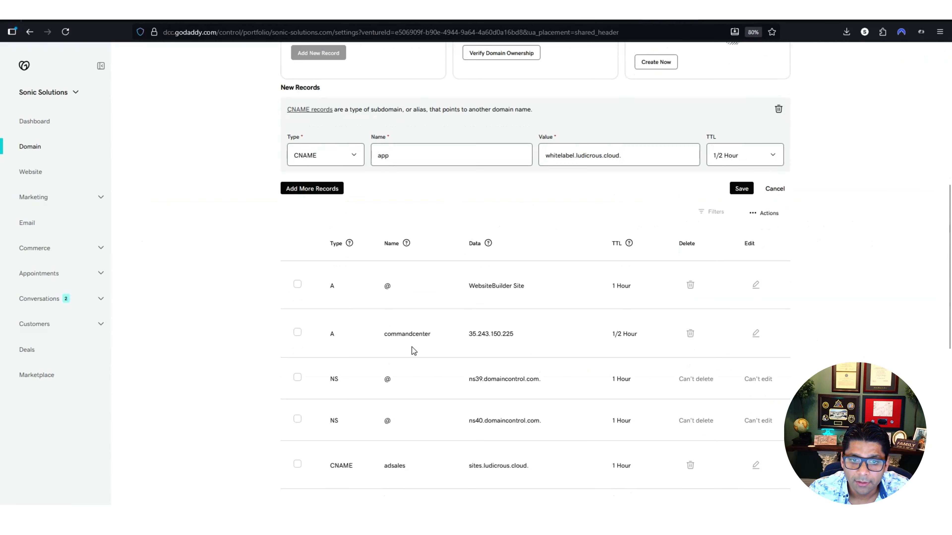
pyautogui.scroll(-3, 413, 351)
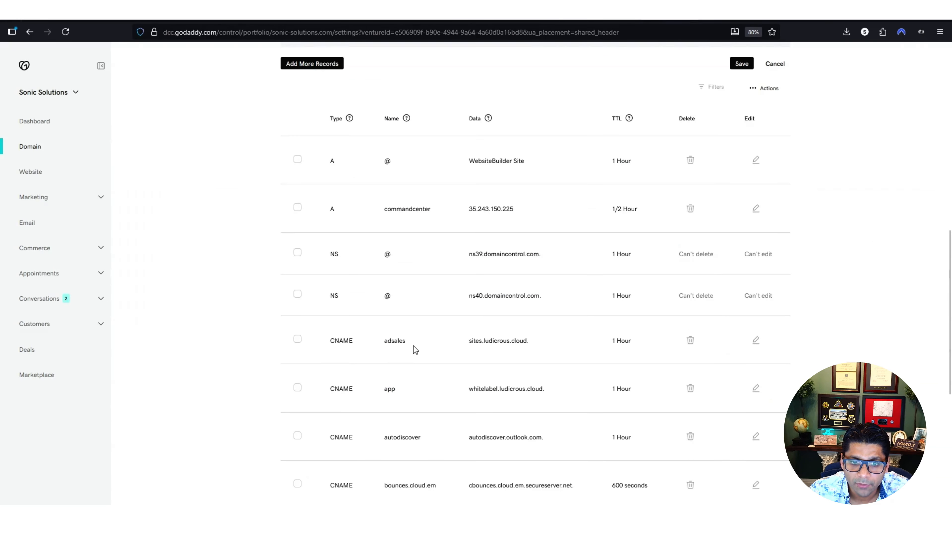
pyautogui.scroll(-6, 413, 346)
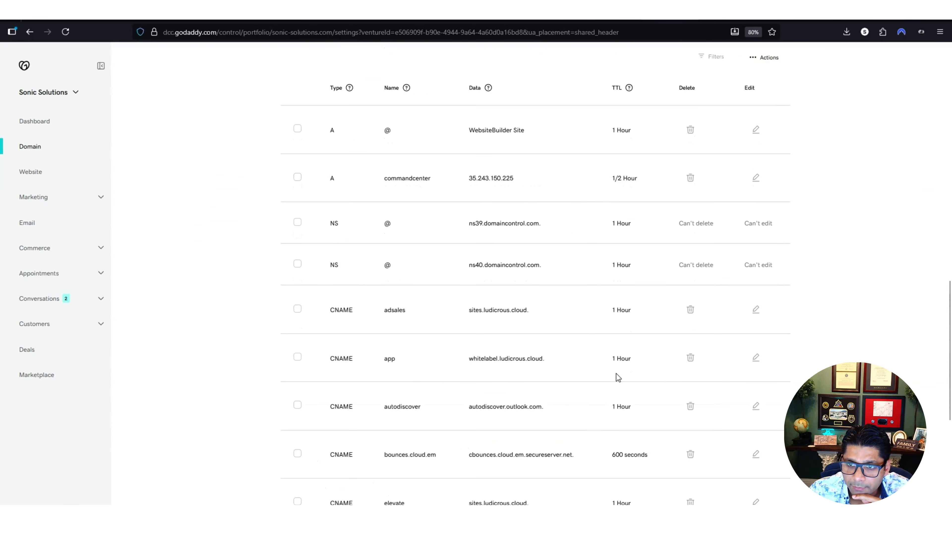
pyautogui.click(616, 379)
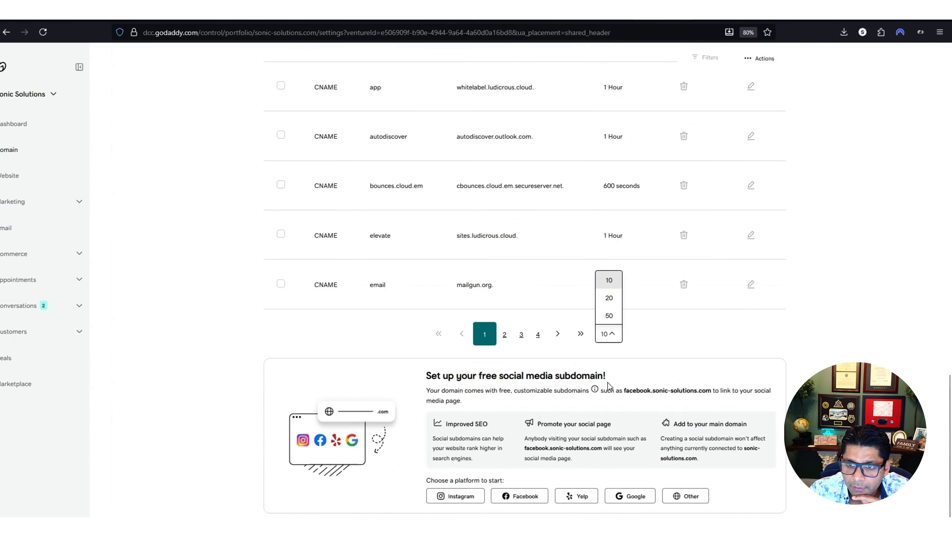
pyautogui.click(610, 333)
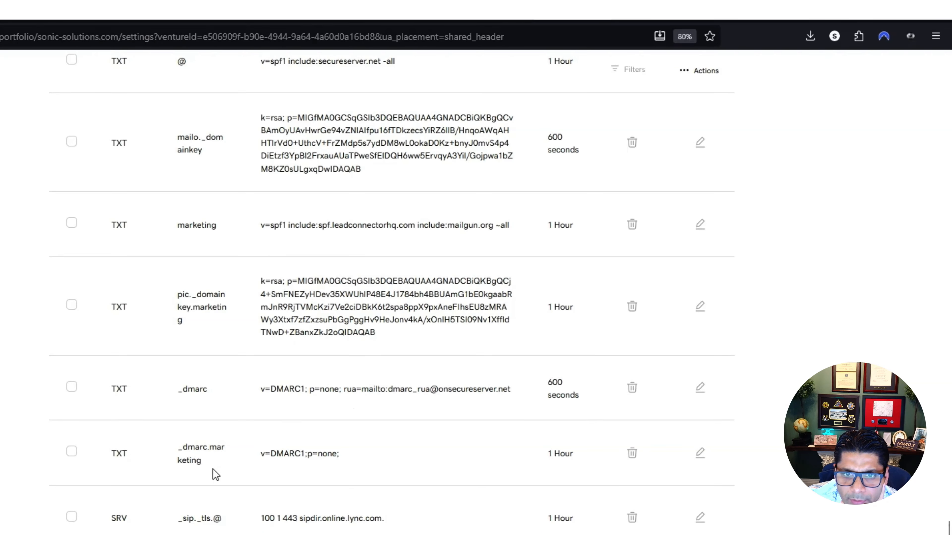
pyautogui.moveTo(179, 389); pyautogui.dragTo(355, 455)
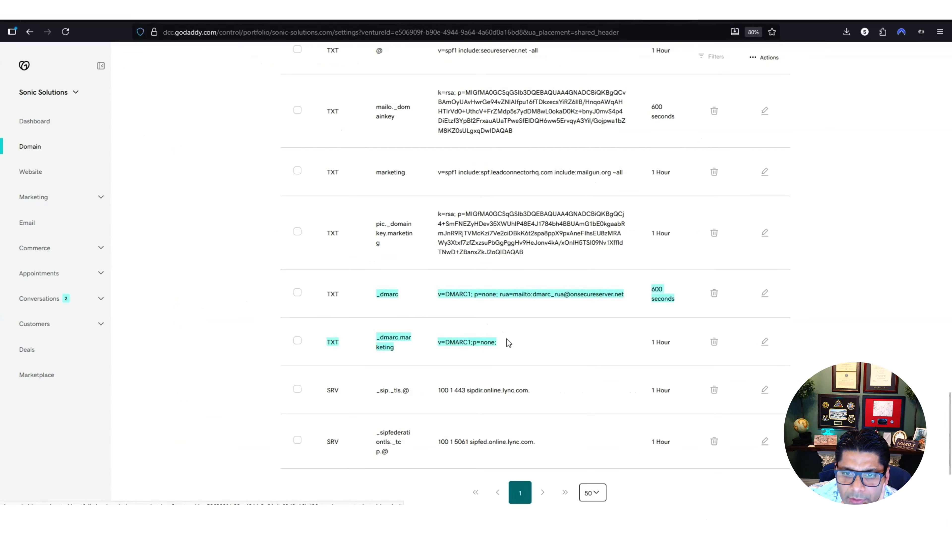
pyautogui.click(239, 345)
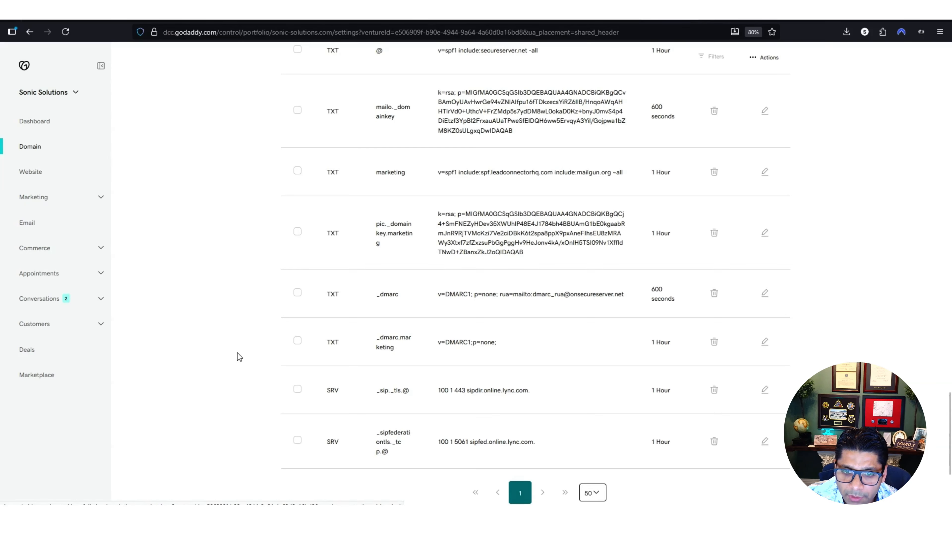
# Set the type of the unsaved new DNS record to TXT and select its name for inspection
pyautogui.scroll(10, 238, 352)
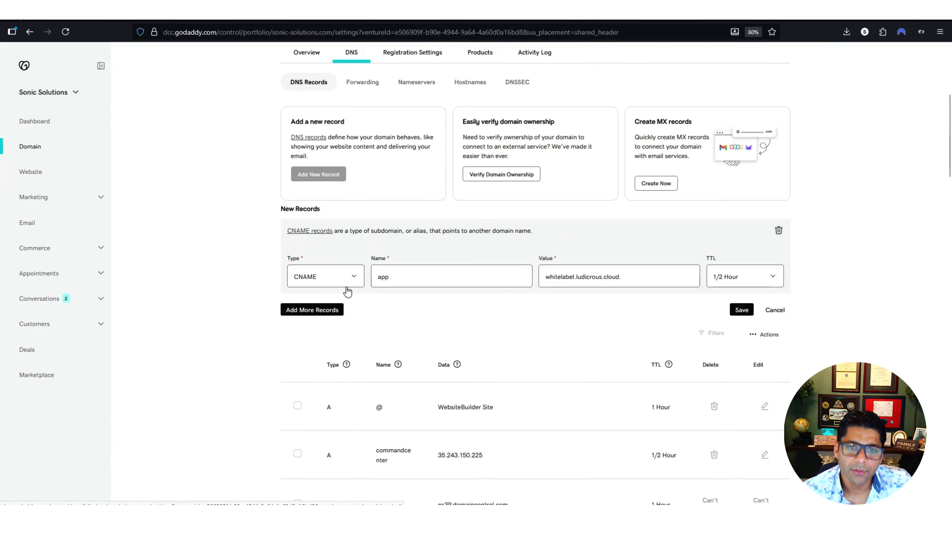
pyautogui.click(360, 281)
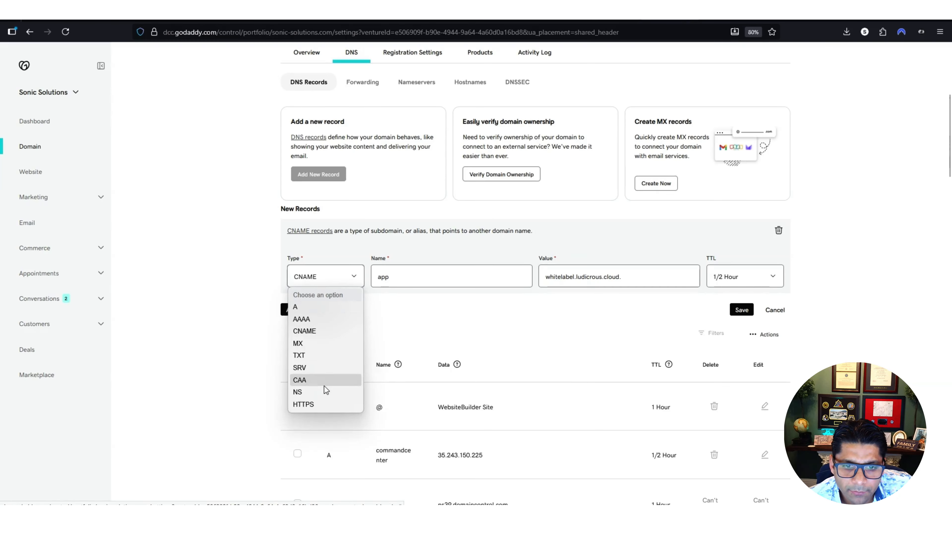
pyautogui.click(329, 357)
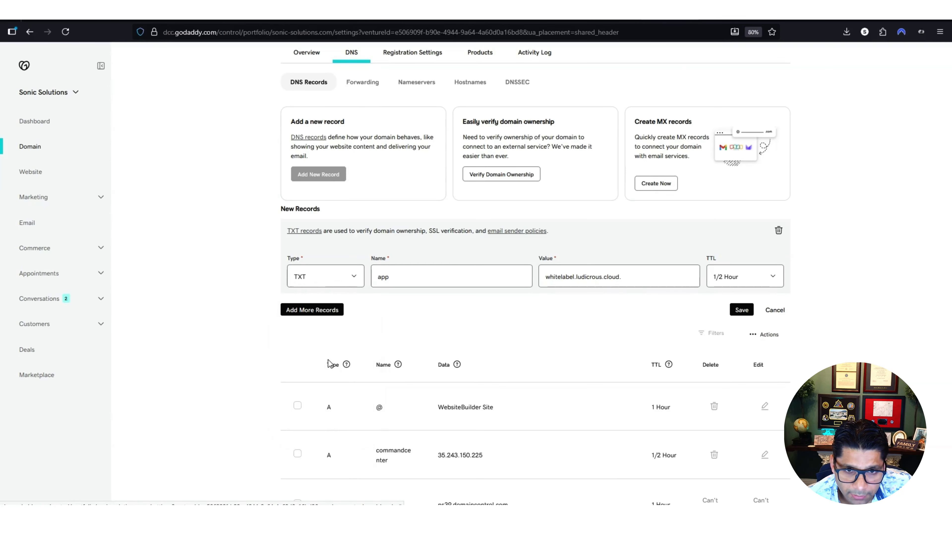
pyautogui.doubleClick(414, 280)
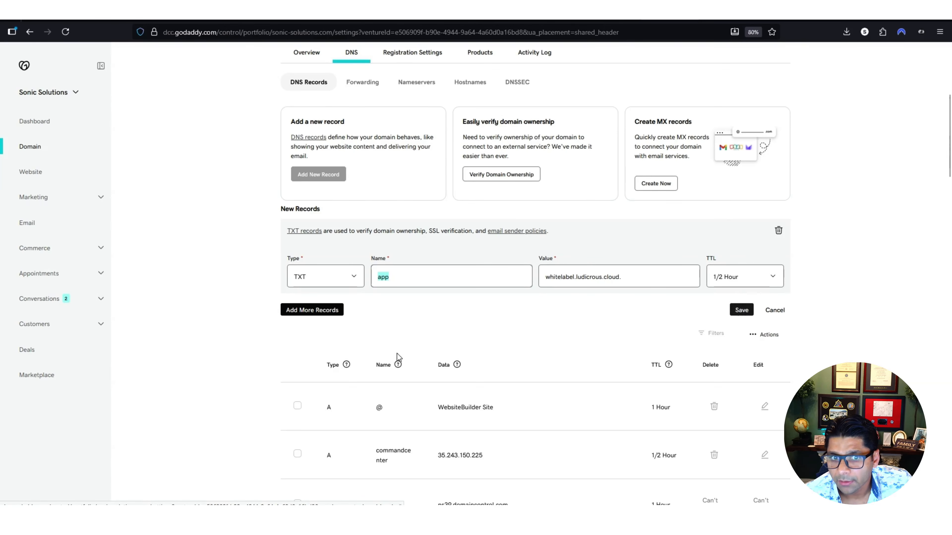
pyautogui.click(209, 358)
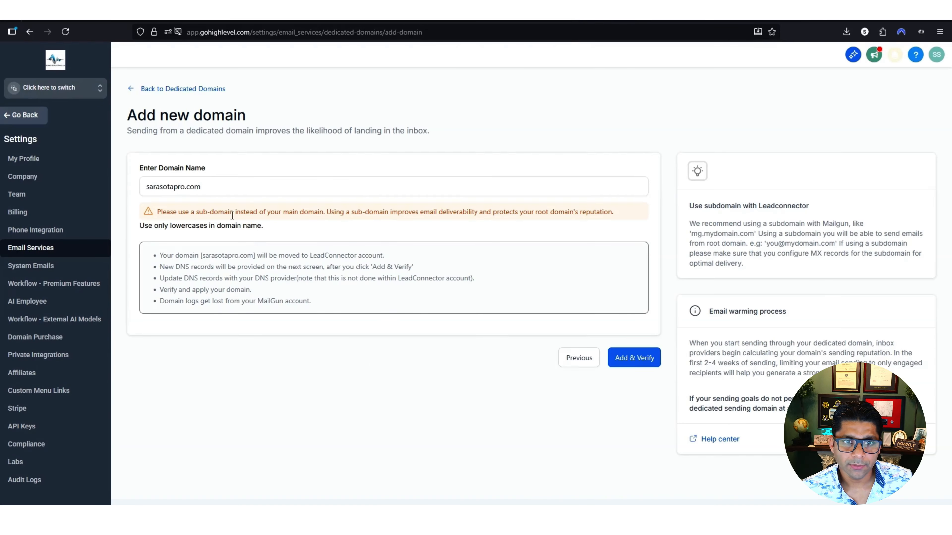
# Back in HighLevel, clear the domain name from the new dedicated sending domain form
pyautogui.click(223, 187)
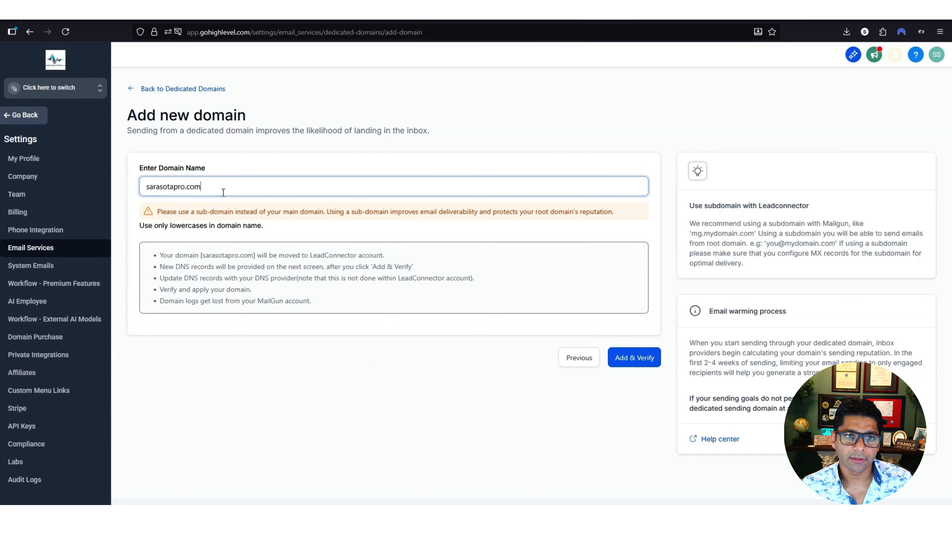
pyautogui.hotkey('ctrl', 'a')
pyautogui.press('BackSpace')
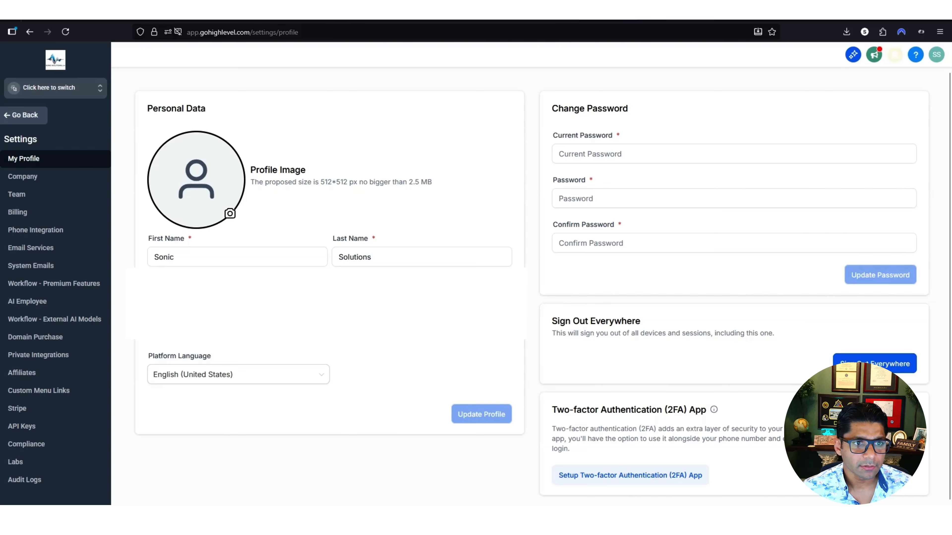
# Open the System Emails settings and review the welcome, reset password and verification code email template entries
pyautogui.click(22, 177)
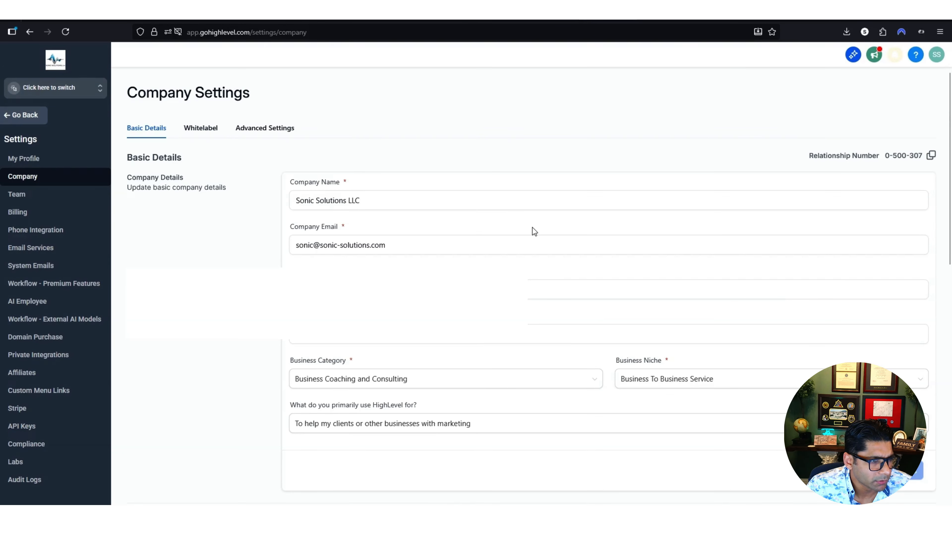
pyautogui.click(19, 267)
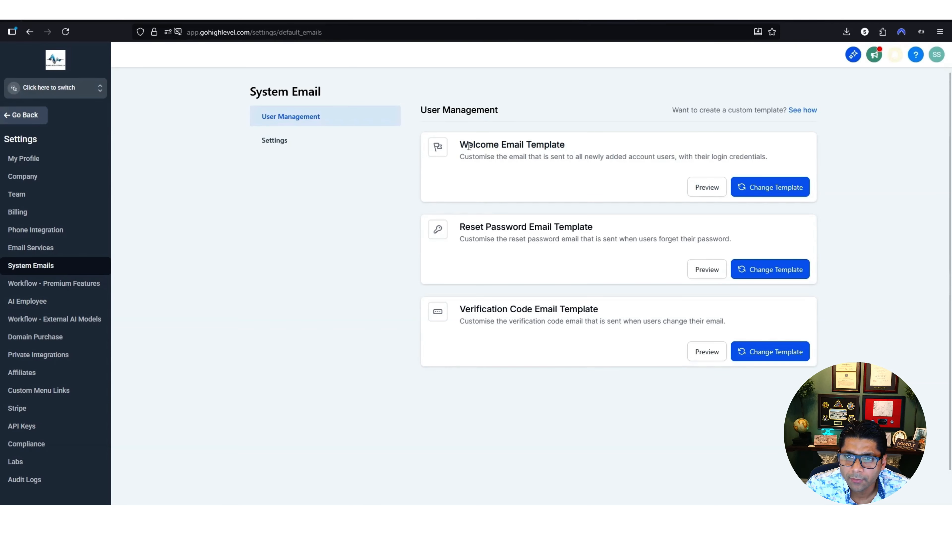
pyautogui.moveTo(468, 147); pyautogui.dragTo(568, 150)
pyautogui.moveTo(476, 228); pyautogui.dragTo(593, 228)
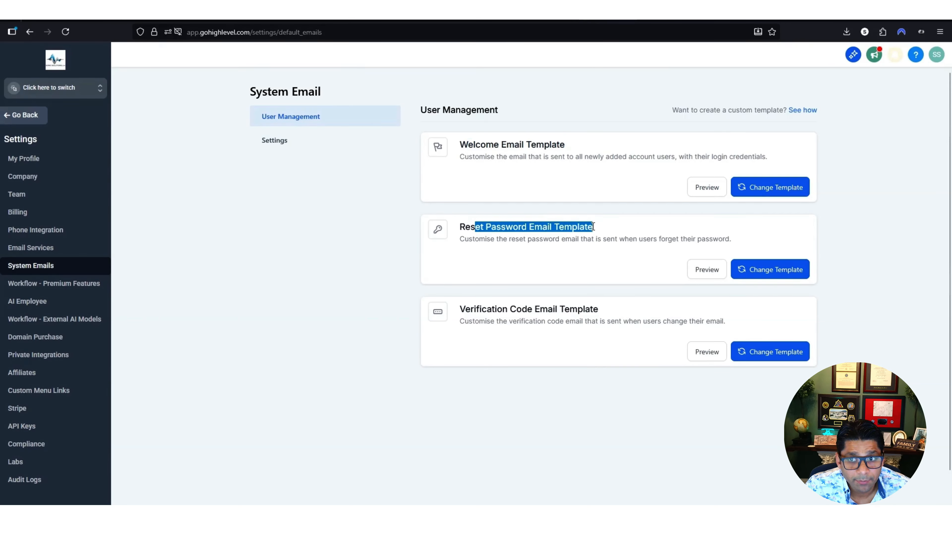
pyautogui.click(592, 228)
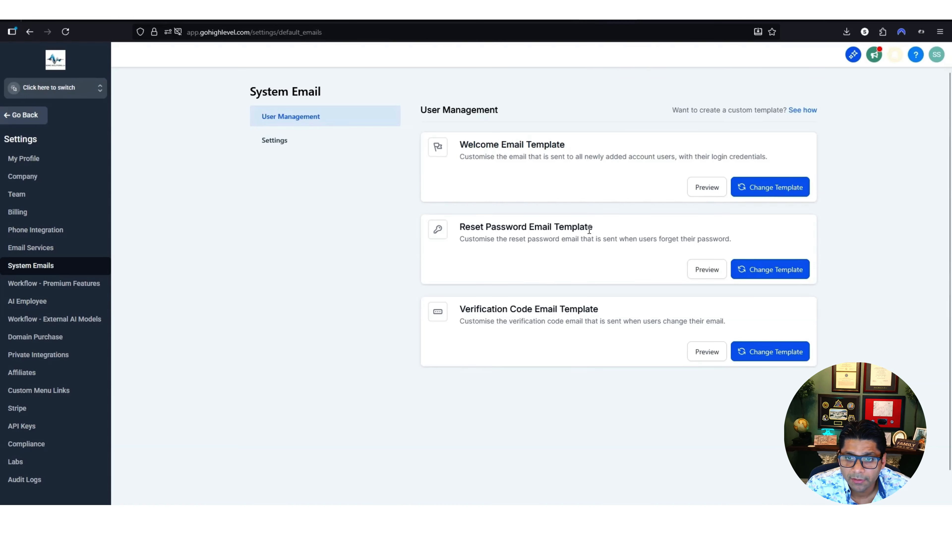
pyautogui.moveTo(494, 309); pyautogui.dragTo(590, 309)
pyautogui.click(587, 308)
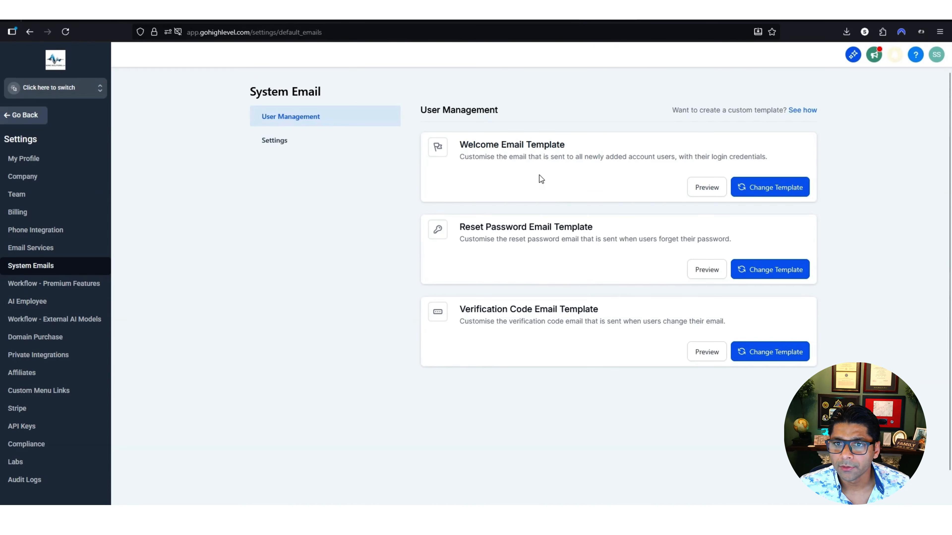
# Change the Welcome Email Template to use the Sonic Solutions LLC sub-account with the Default Template
pyautogui.click(778, 189)
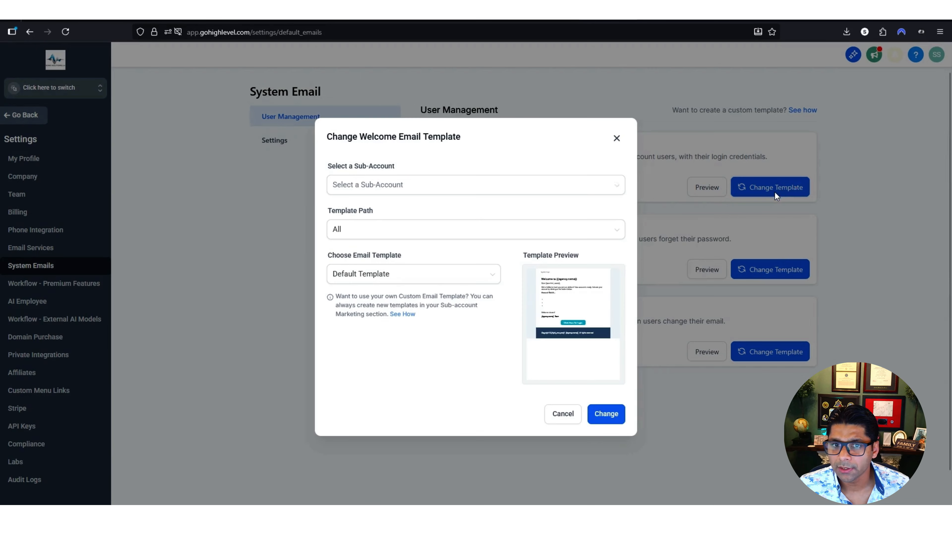
pyautogui.click(495, 189)
pyautogui.scroll(-2, 471, 259)
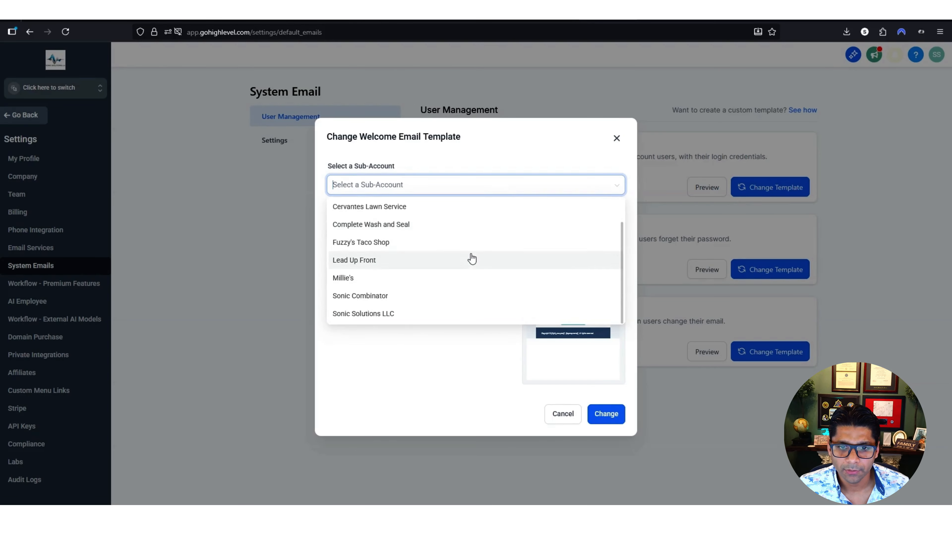
pyautogui.click(399, 314)
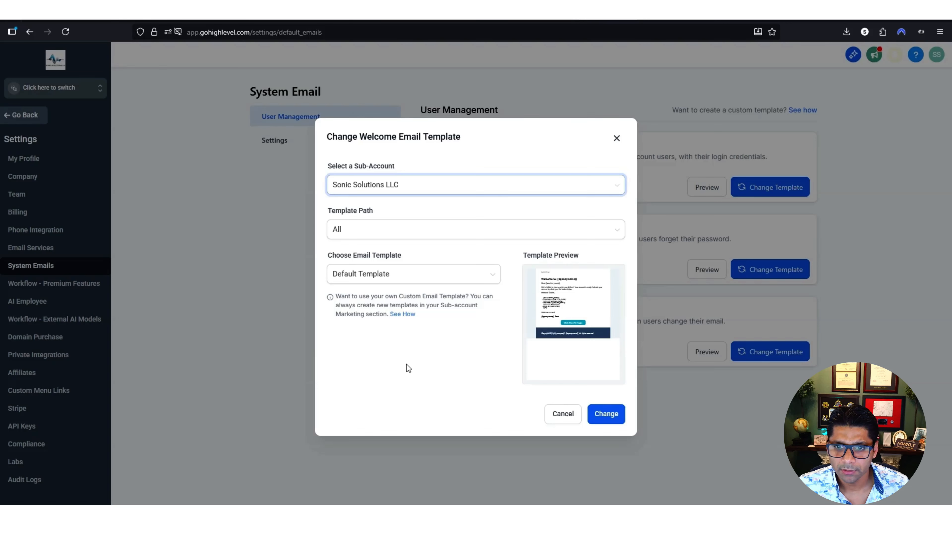
pyautogui.click(415, 274)
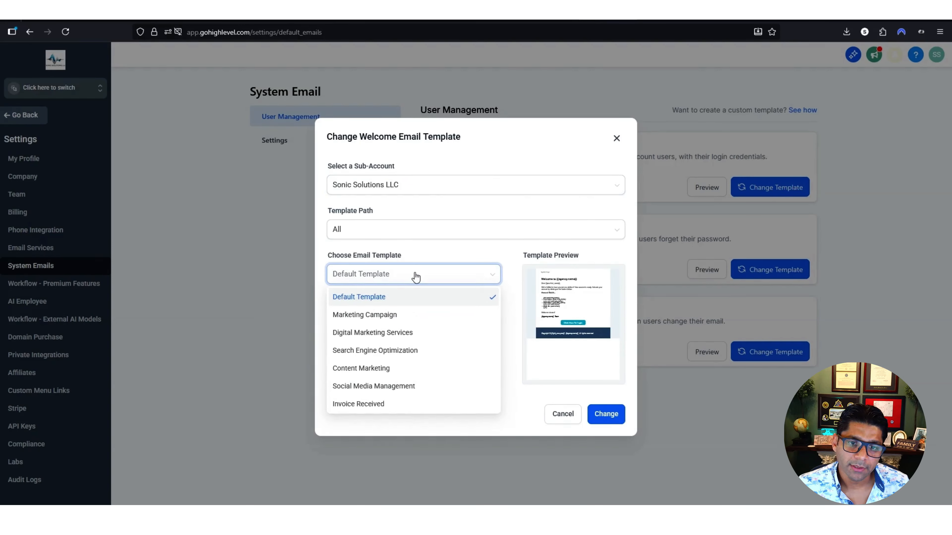
pyautogui.click(509, 422)
pyautogui.click(614, 414)
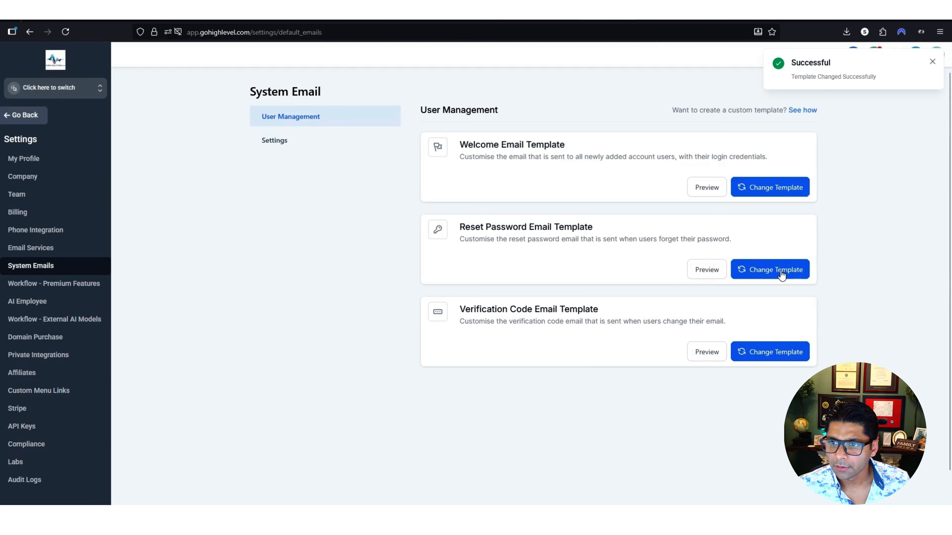
# Change the Reset Password Email Template to use the Sonic Solutions LLC sub-account with the Default Template
pyautogui.click(781, 271)
pyautogui.click(431, 187)
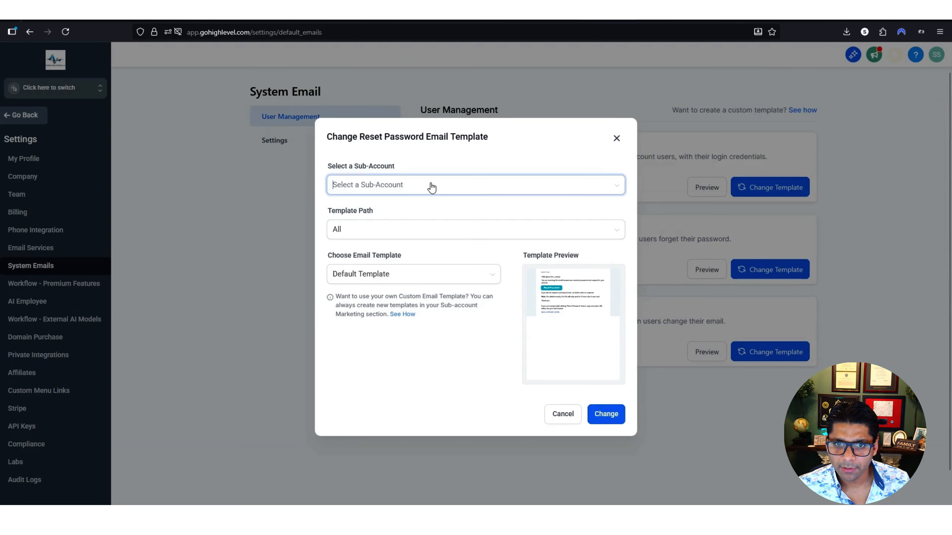
pyautogui.click(393, 321)
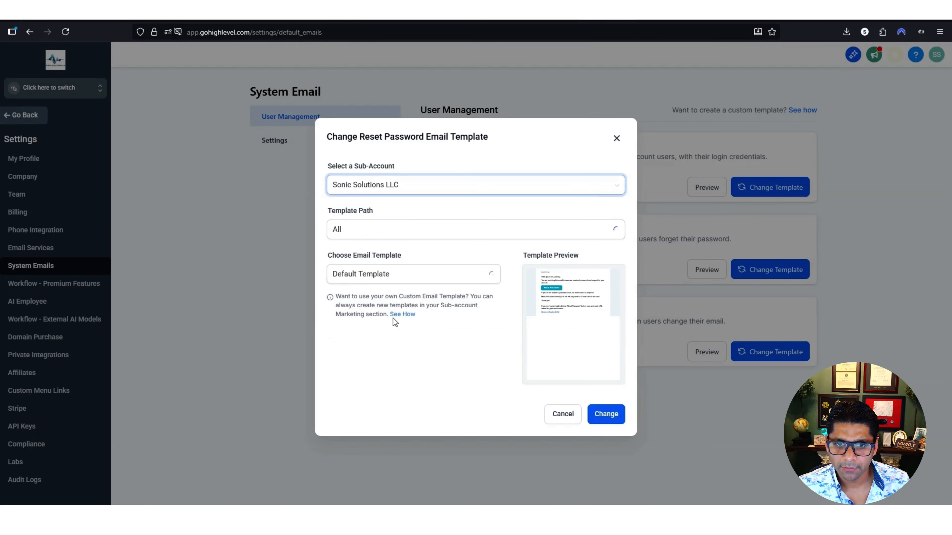
pyautogui.click(606, 414)
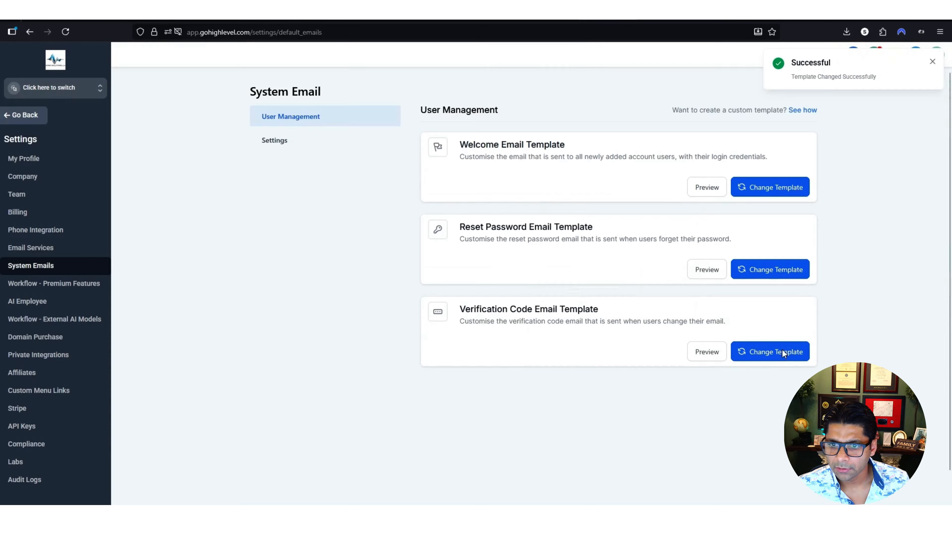
# Change the Verification Code Email Template to use the Sonic Solutions LLC sub-account
pyautogui.click(782, 351)
pyautogui.click(406, 185)
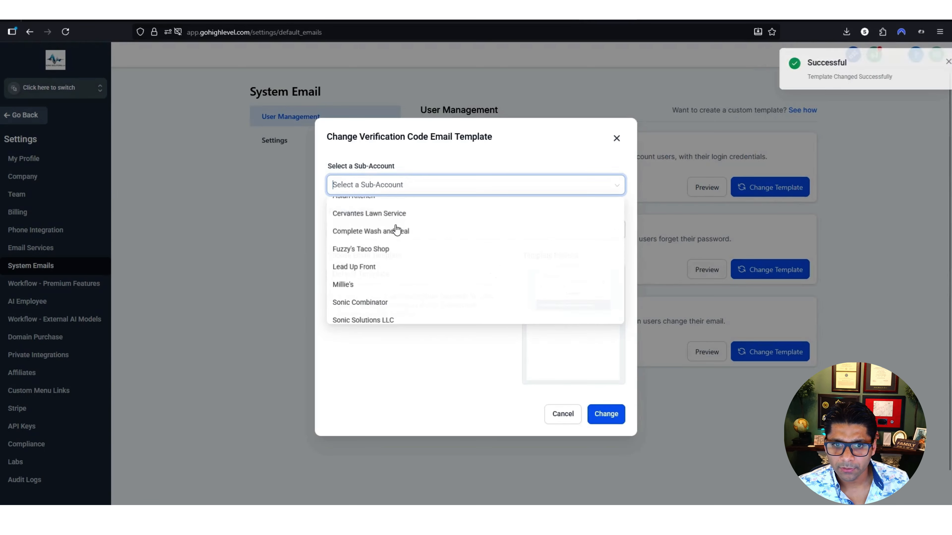
pyautogui.click(386, 320)
pyautogui.click(605, 412)
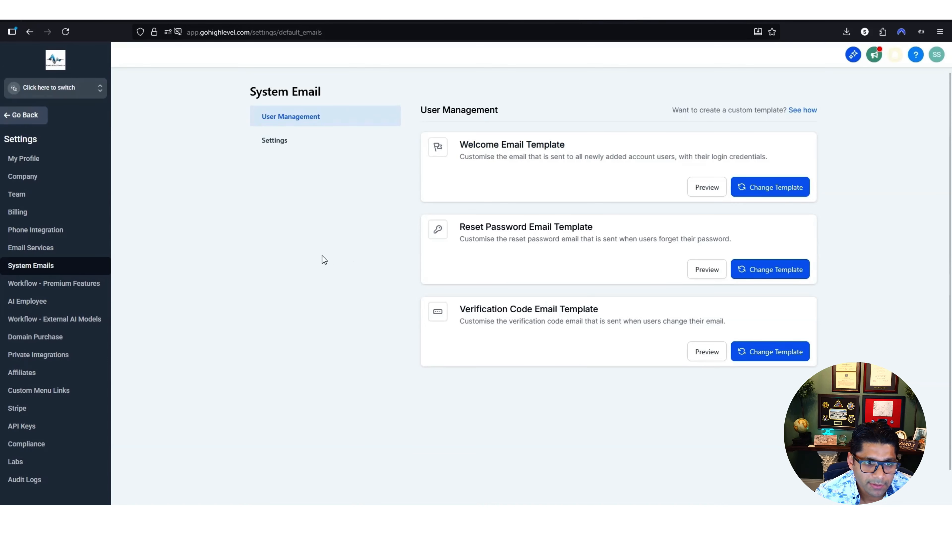
# Open the agency's Mobile App page, review the Lead Connector and Custom Agency App options, and close the Custom Agency App details
pyautogui.click(25, 118)
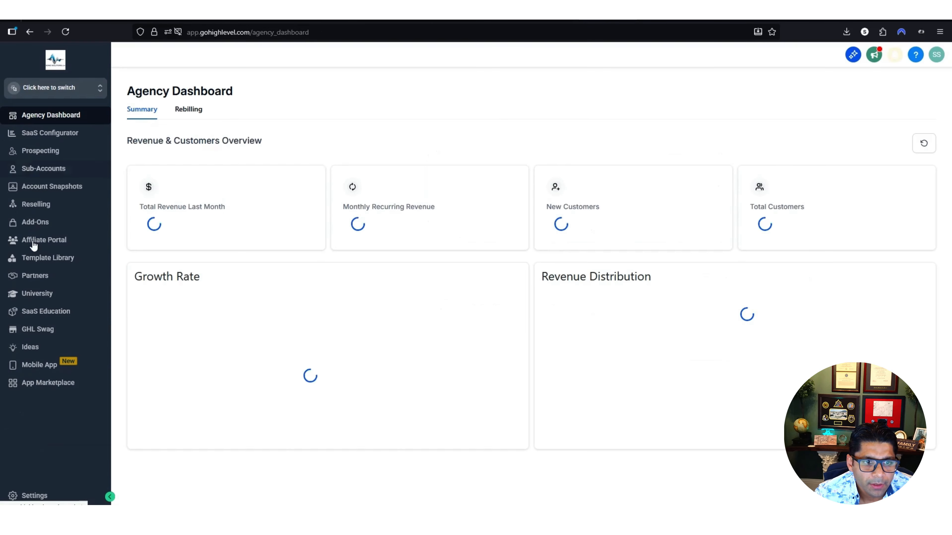
pyautogui.click(40, 370)
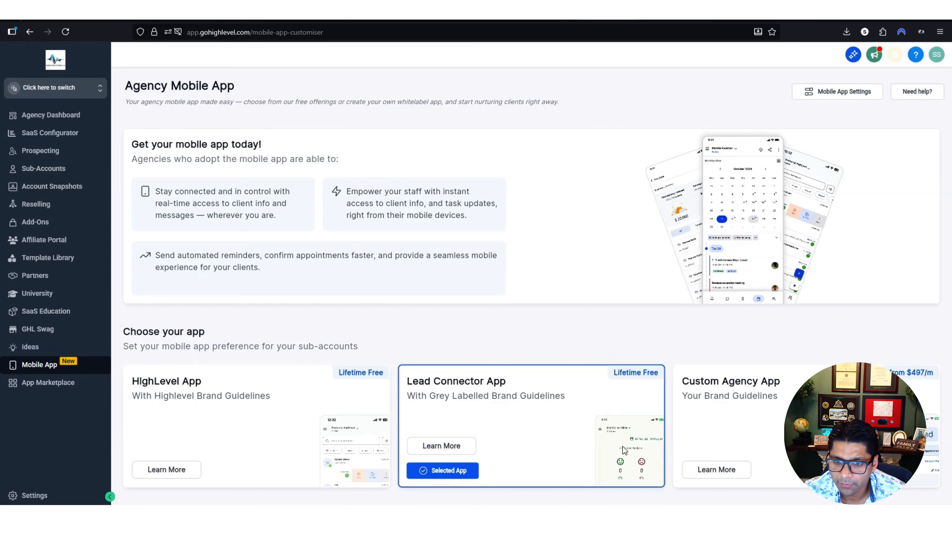
pyautogui.click(465, 471)
pyautogui.click(637, 407)
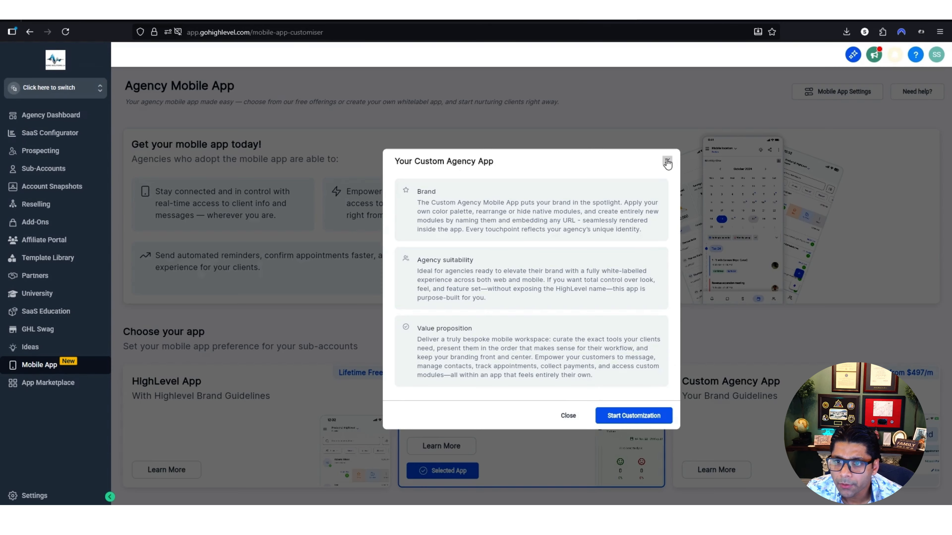
pyautogui.click(667, 162)
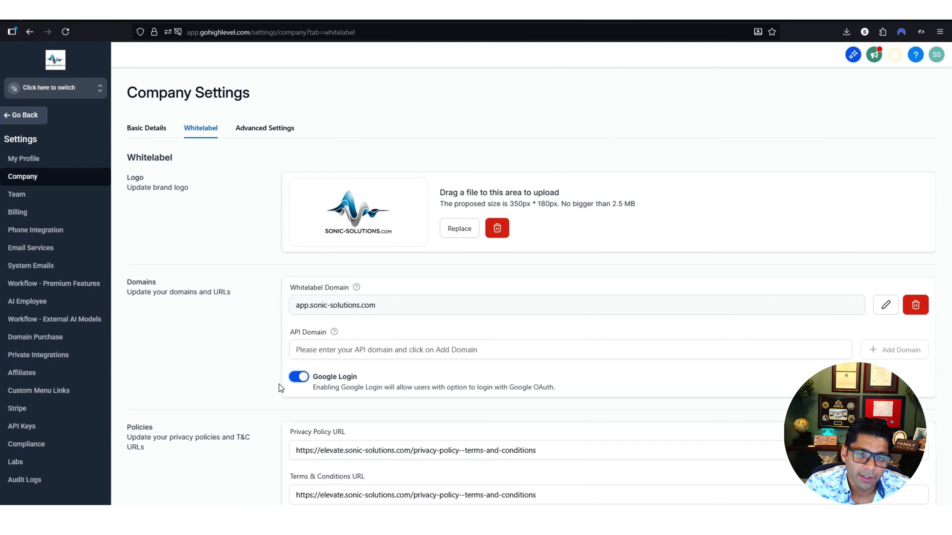
# Paste the prepared sidebar styling code into the empty Custom CSS editor in the agency's Whitelabel settings
pyautogui.scroll(-5, 278, 384)
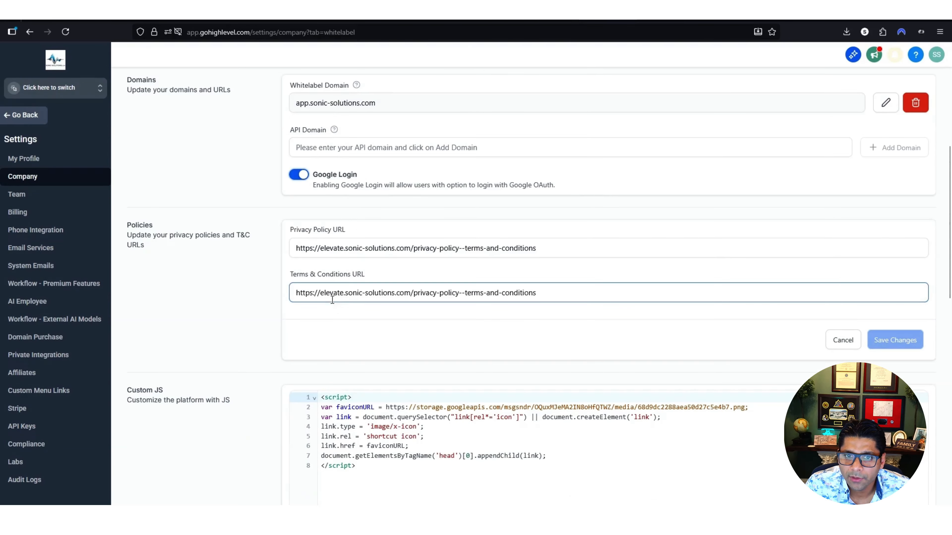
pyautogui.scroll(-4, 275, 344)
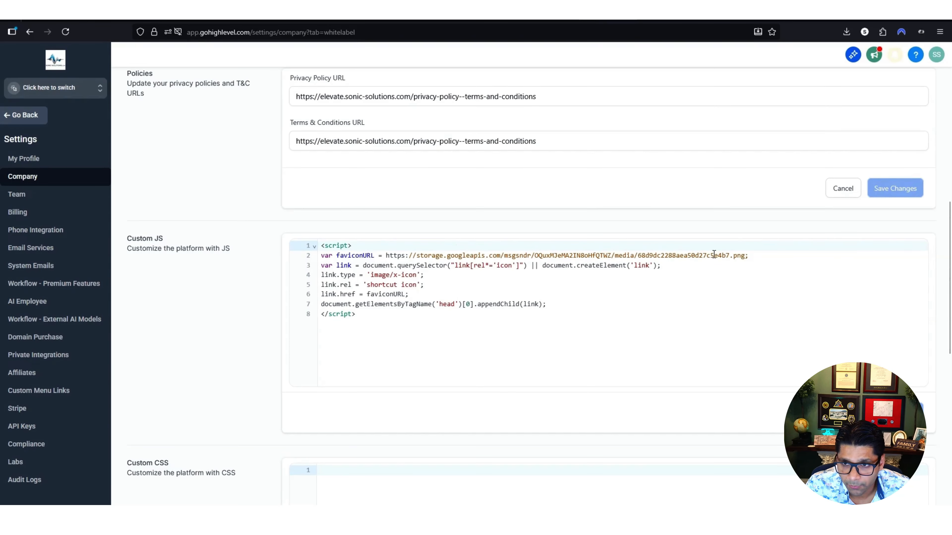
pyautogui.scroll(-4, 224, 348)
pyautogui.scroll(-3, 233, 353)
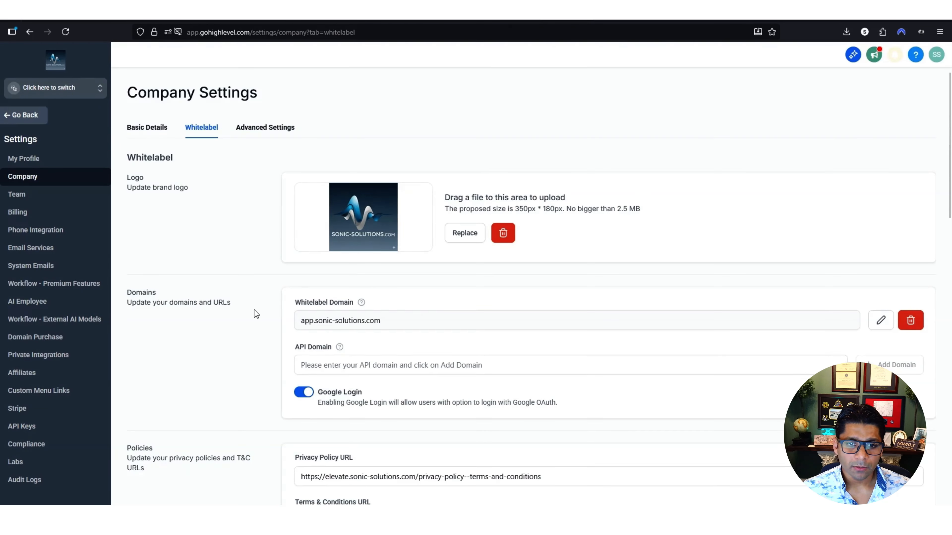
pyautogui.scroll(-3, 254, 310)
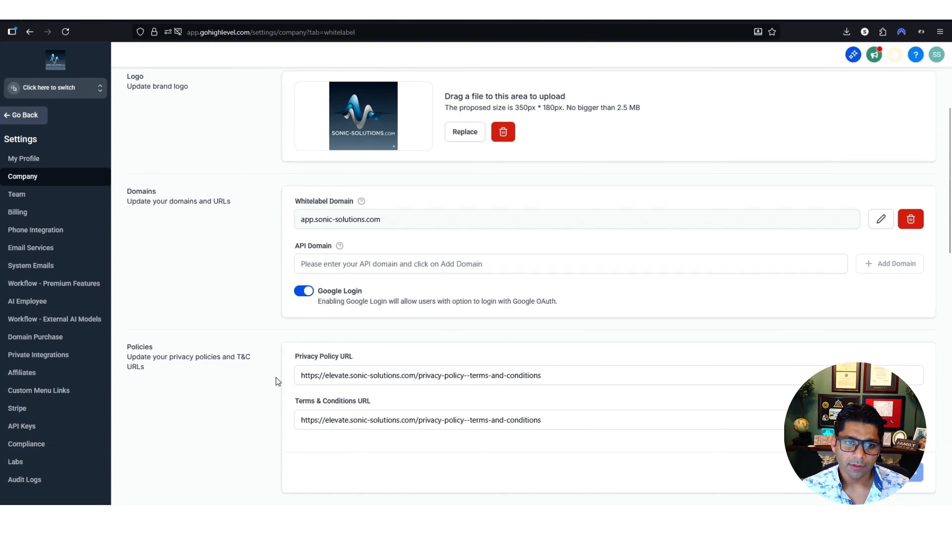
pyautogui.scroll(-10, 257, 373)
pyautogui.scroll(-5, 258, 374)
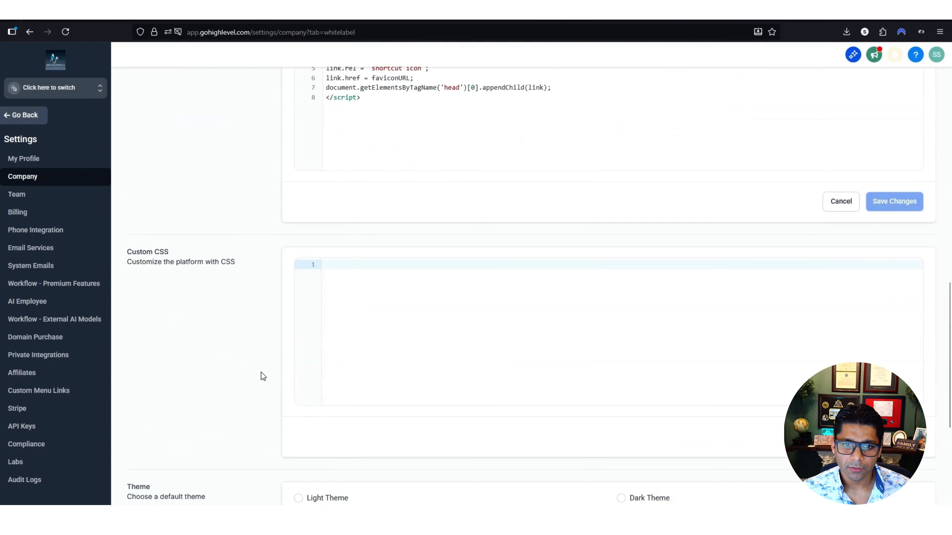
pyautogui.click(346, 216)
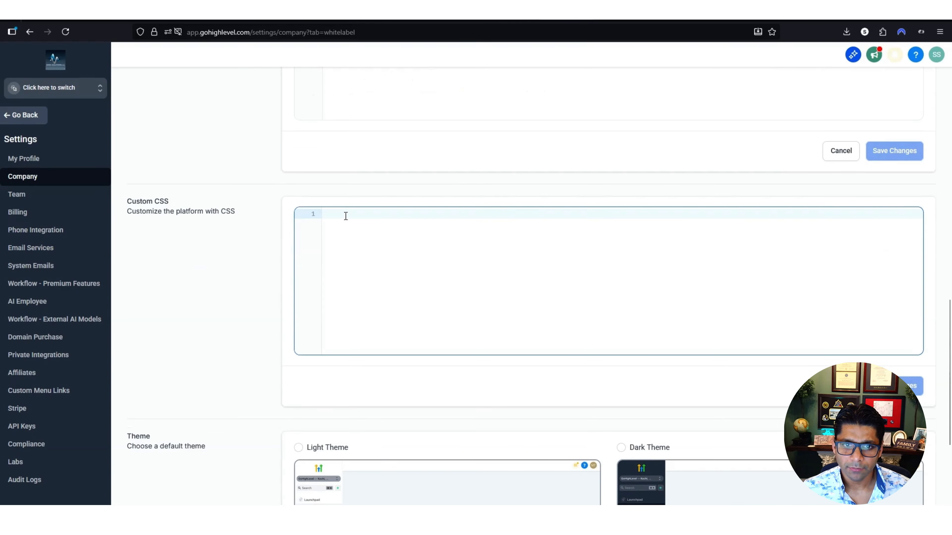
pyautogui.hotkey('ctrl', 'v')
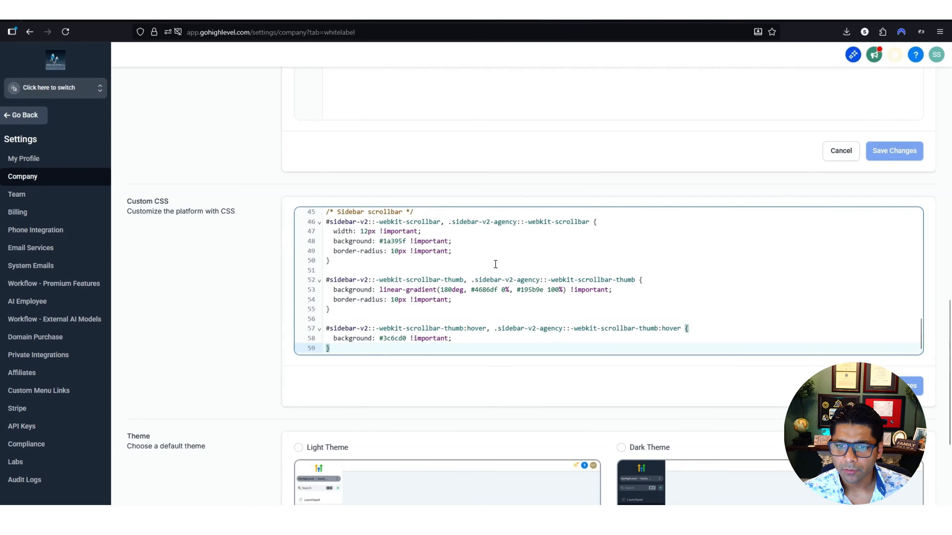
# Review the pasted Custom CSS from its beginning, checking the image URL in the sidebar logo container rule
pyautogui.scroll(8, 495, 275)
pyautogui.scroll(5, 495, 275)
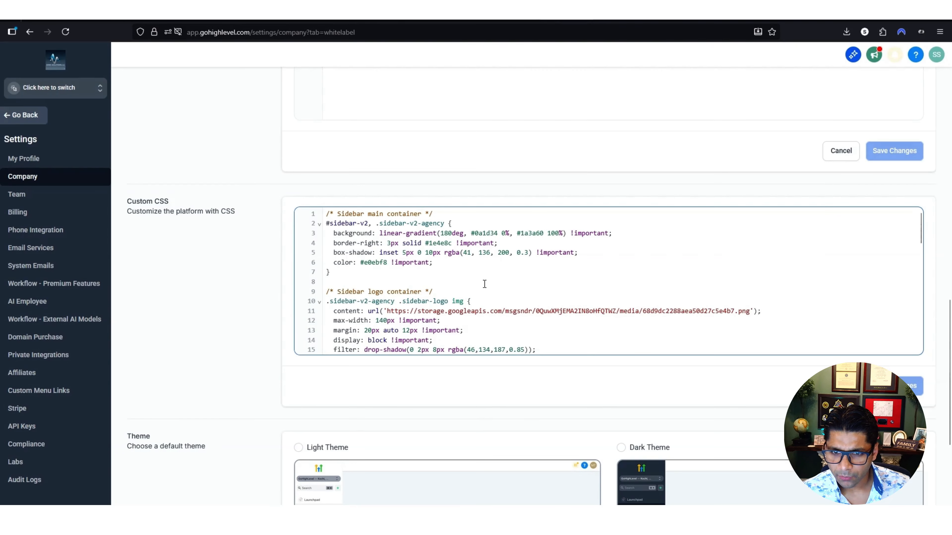
pyautogui.moveTo(385, 311); pyautogui.dragTo(755, 312)
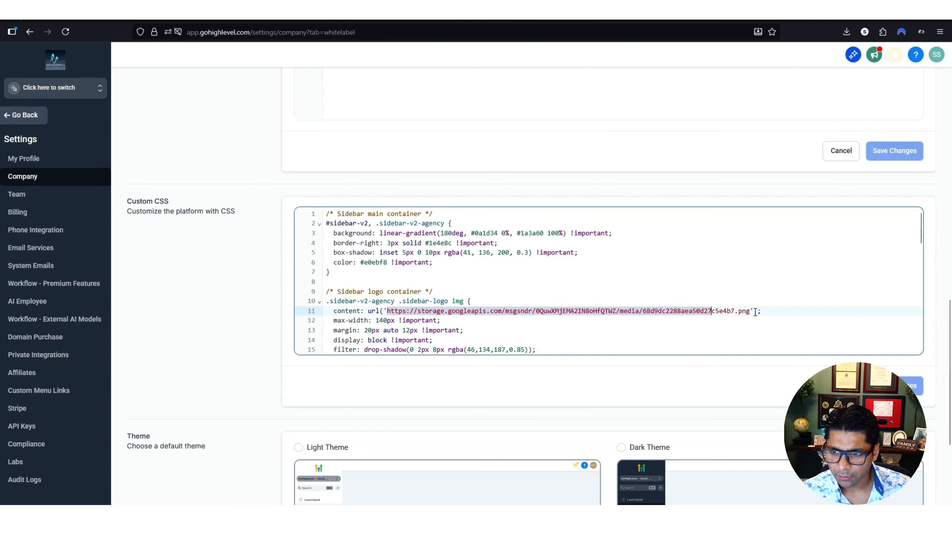
pyautogui.click(595, 321)
pyautogui.scroll(2, 595, 332)
pyautogui.scroll(-3, 262, 337)
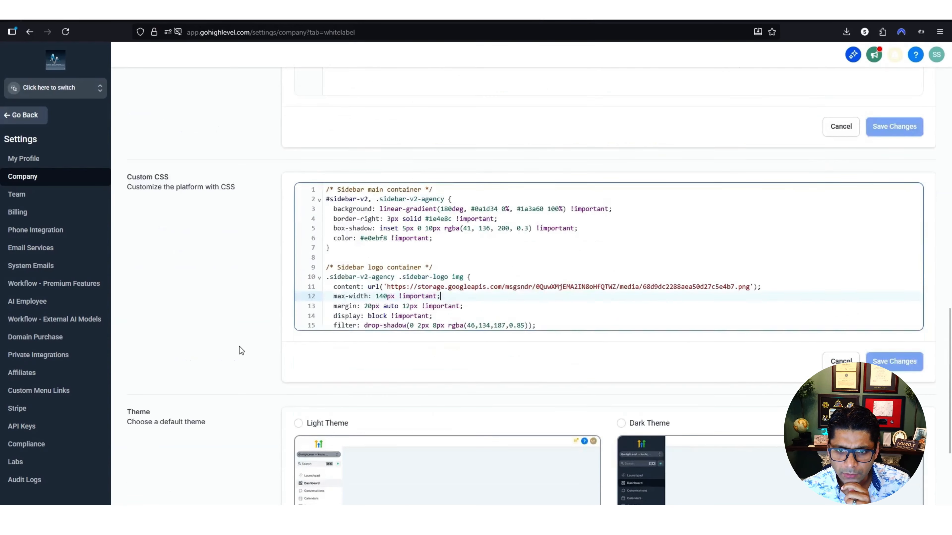
pyautogui.scroll(-1, 242, 345)
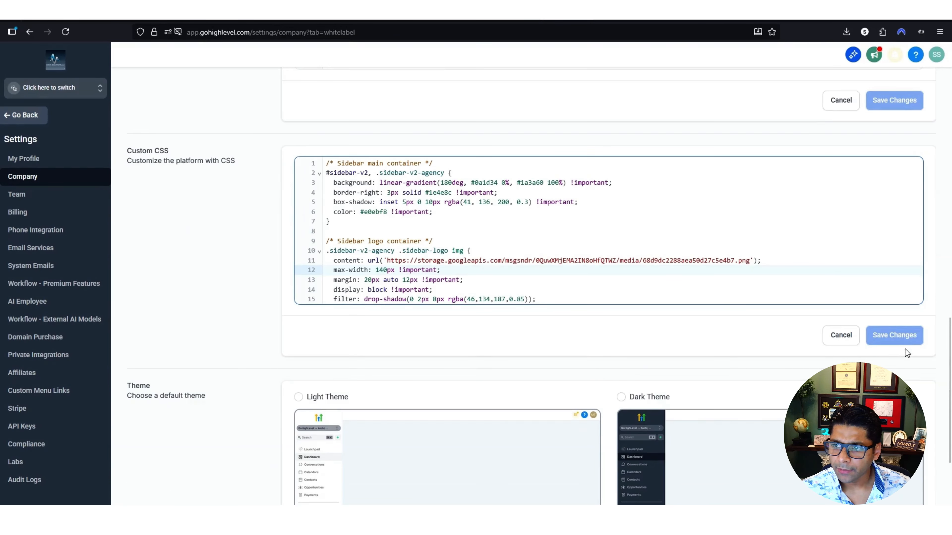
# Save the Custom CSS and reload the Whitelabel page to apply the sidebar styling
pyautogui.click(894, 336)
pyautogui.click(895, 337)
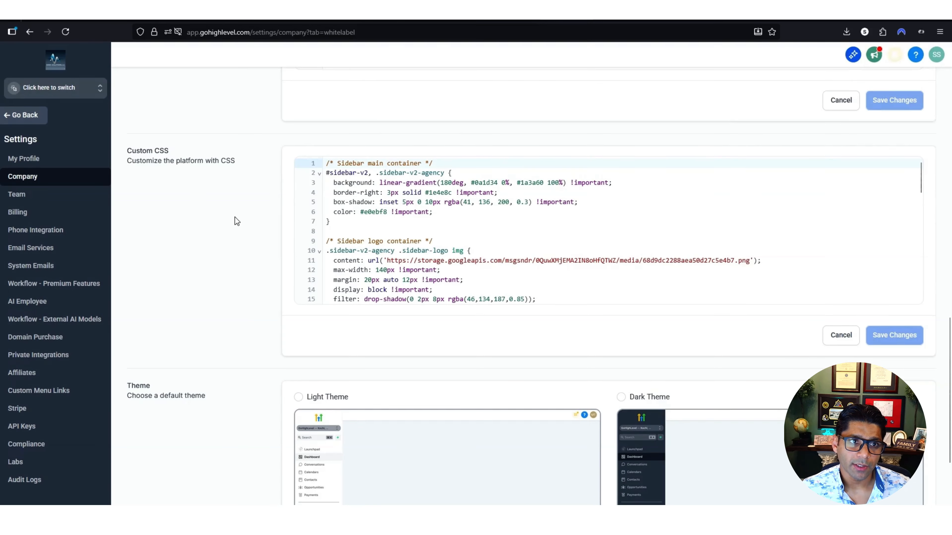
pyautogui.click(65, 32)
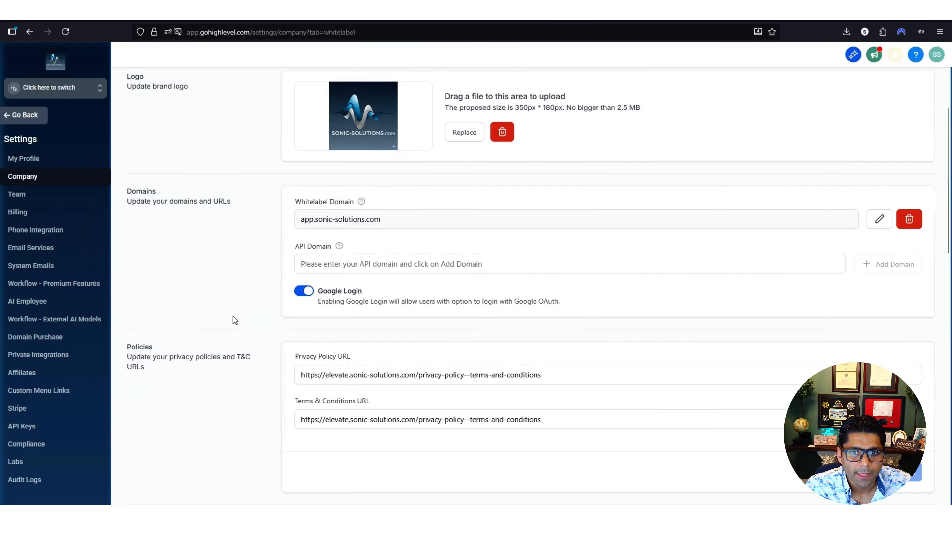
pyautogui.scroll(3, 150, 253)
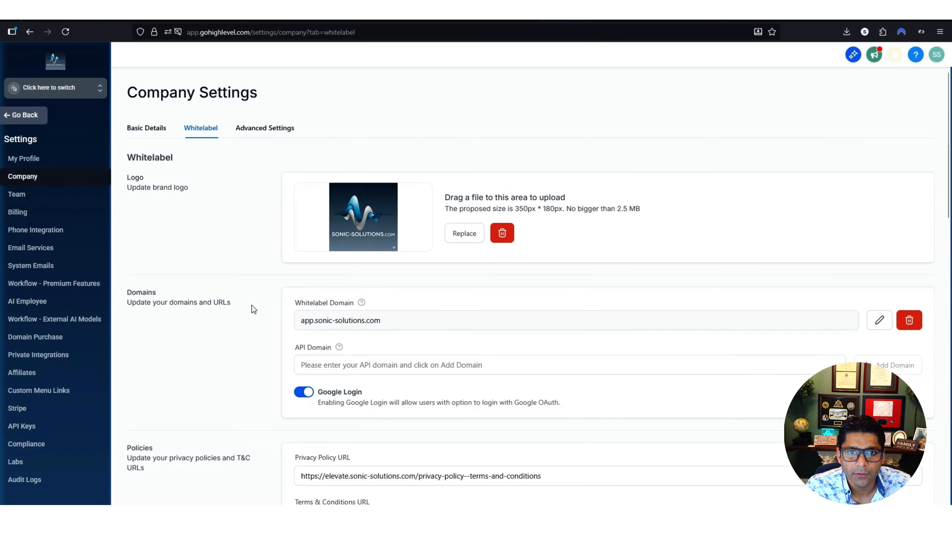
# Choose Dark Theme as the default theme, save the change and reload the Whitelabel page
pyautogui.scroll(-3, 249, 312)
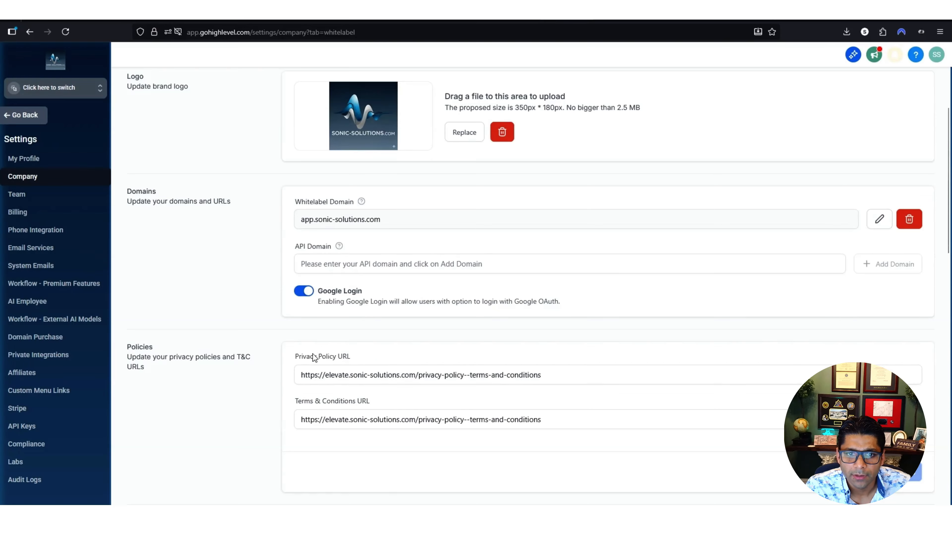
pyautogui.scroll(-5, 313, 355)
pyautogui.scroll(-8, 313, 354)
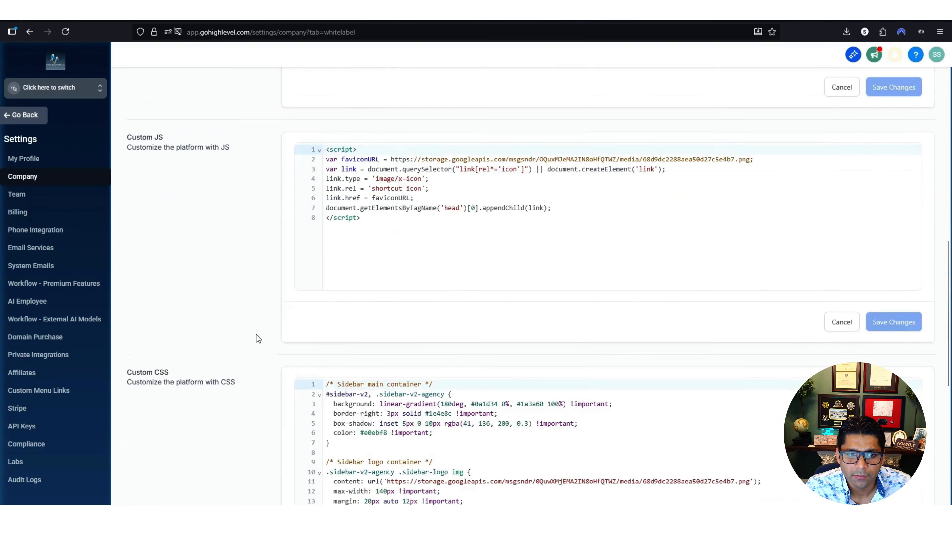
pyautogui.scroll(-4, 256, 335)
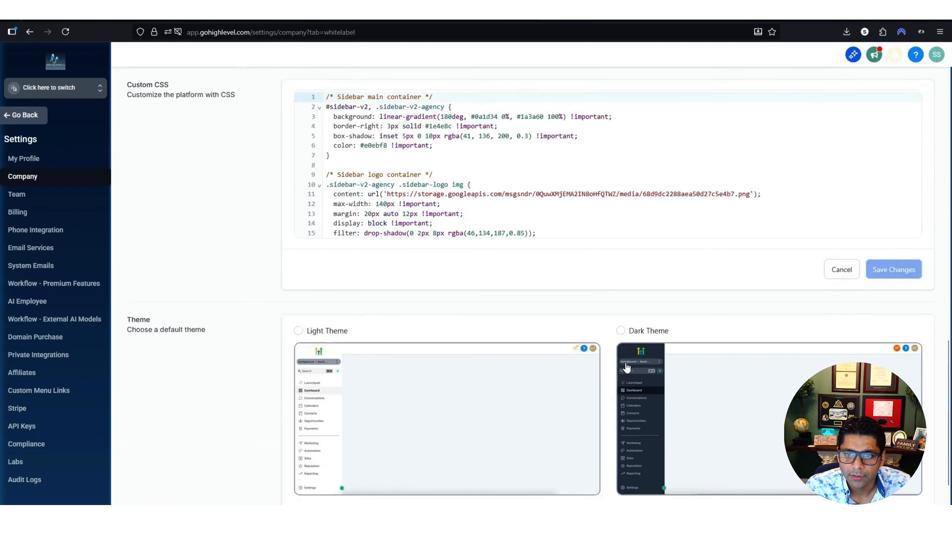
pyautogui.click(632, 297)
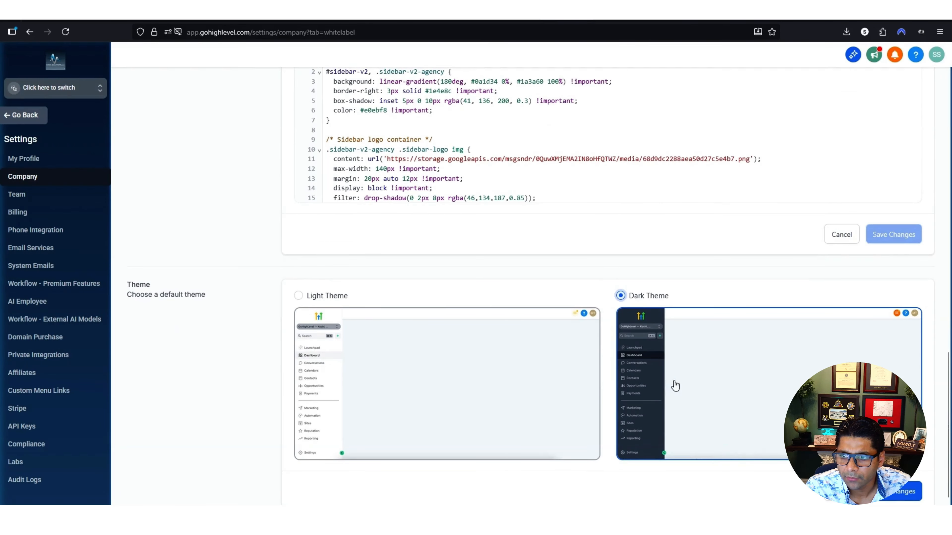
pyautogui.click(896, 492)
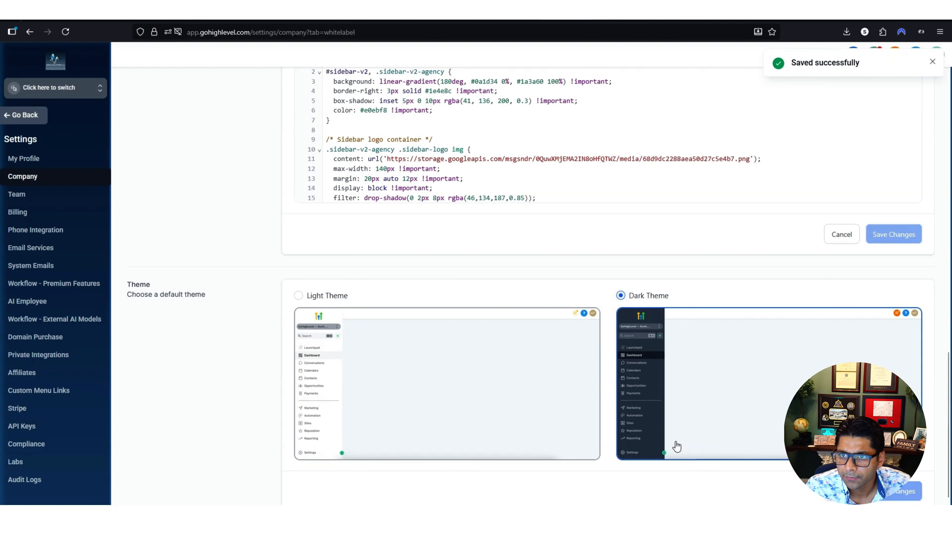
pyautogui.click(66, 31)
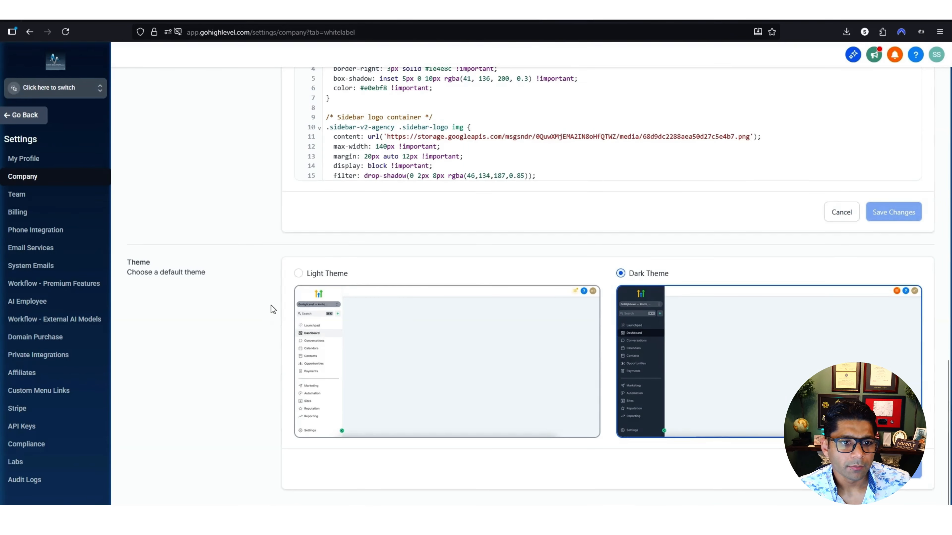
pyautogui.scroll(8, 121, 256)
pyautogui.scroll(15, 166, 274)
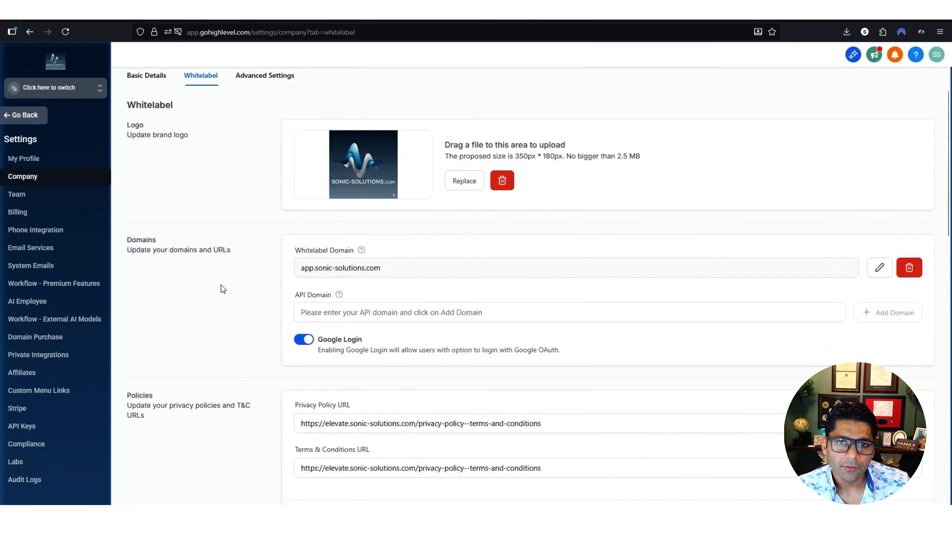